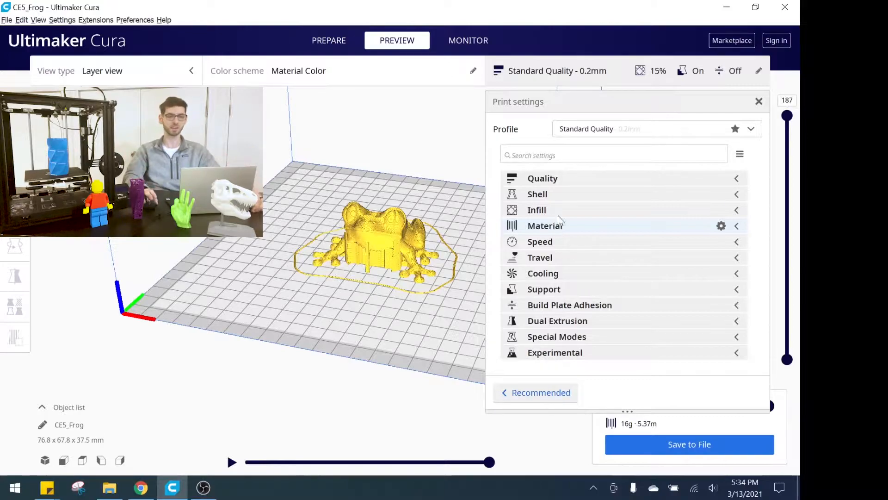
Step: Expand the Quality settings, review the layer height and line width options, and collapse the section
{"action": "left_click", "coordinate": [738, 181]}
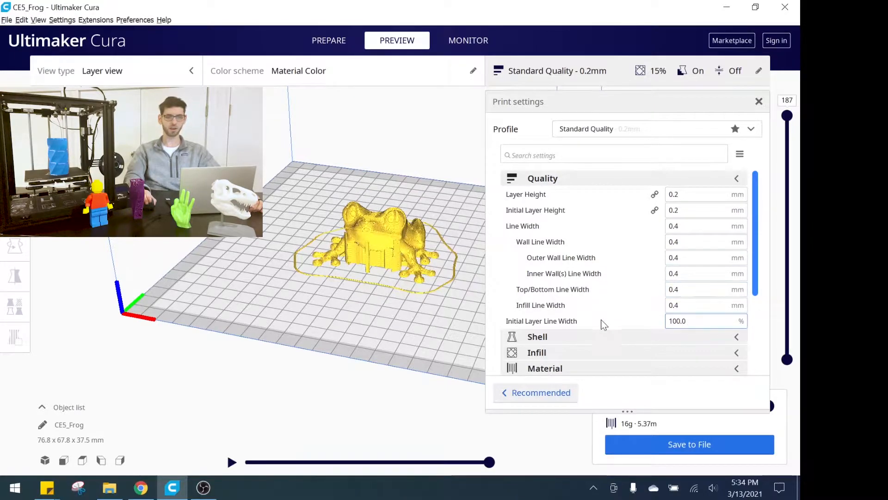
{"action": "mouse_move", "coordinate": [599, 320]}
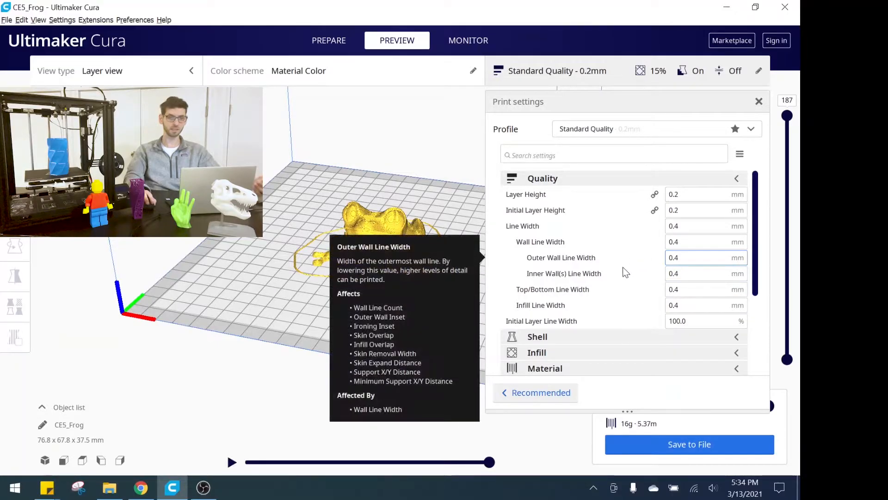
{"action": "left_click", "coordinate": [671, 321]}
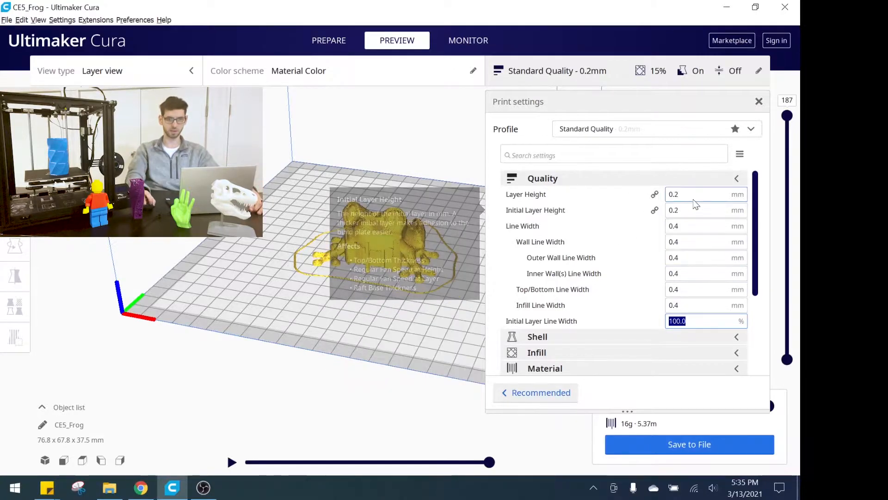
{"action": "left_click", "coordinate": [735, 179]}
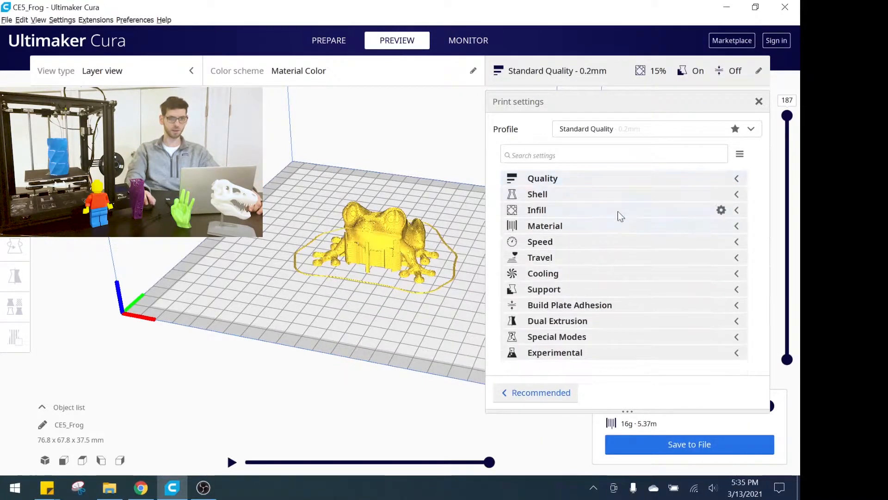
Step: Expand the Shell settings and review the wall, top/bottom thickness, wall printing order and gap filling options
{"action": "left_click", "coordinate": [737, 193]}
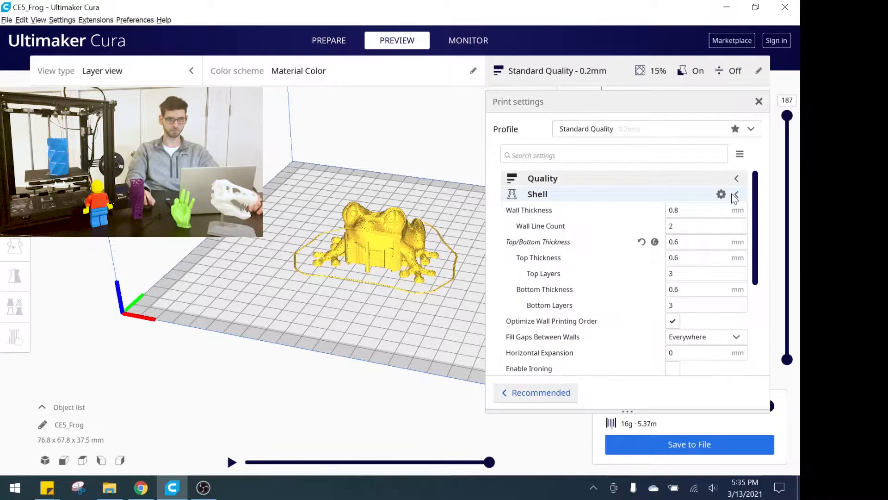
{"action": "scroll", "coordinate": [595, 290], "scroll_direction": "down", "scroll_amount": 3}
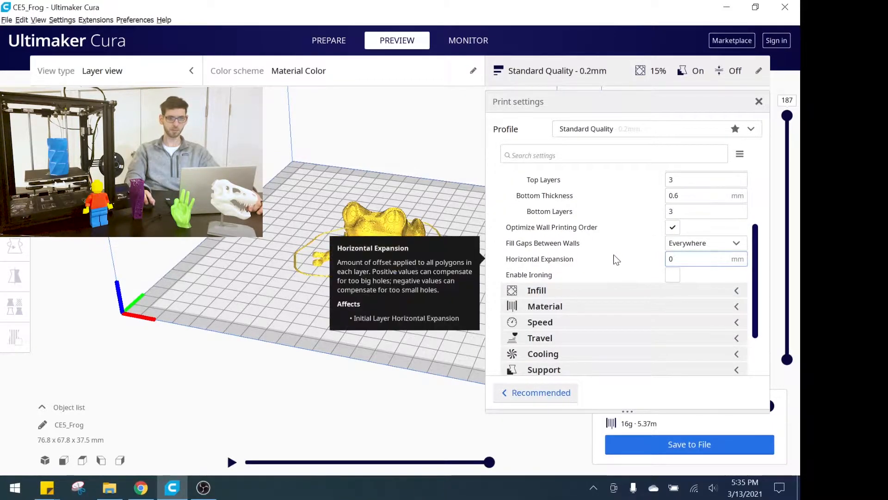
{"action": "scroll", "coordinate": [613, 259], "scroll_direction": "up", "scroll_amount": 1}
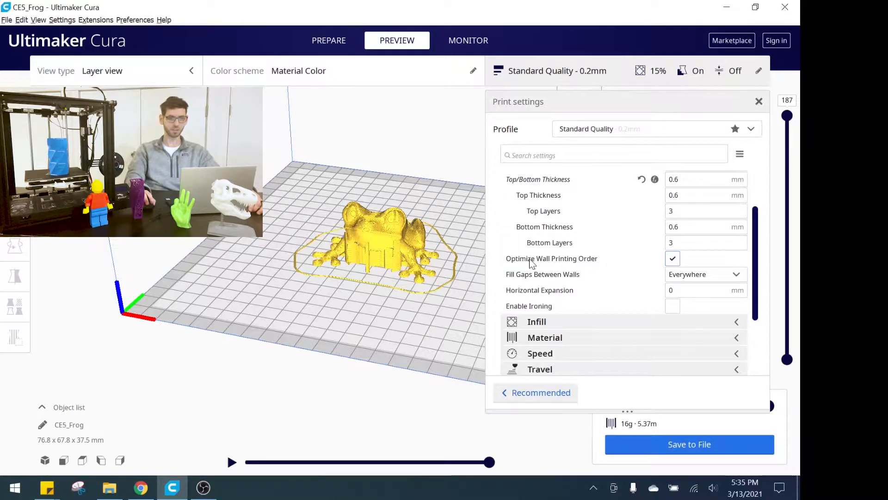
{"action": "mouse_move", "coordinate": [570, 259]}
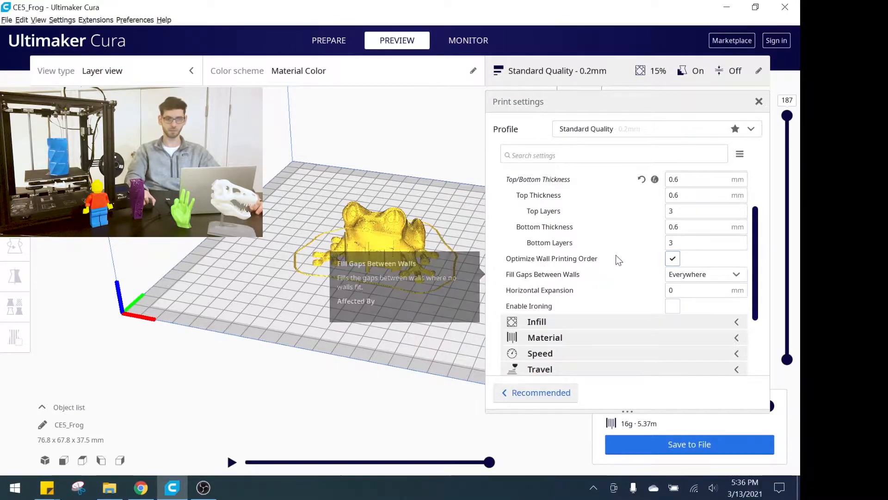
{"action": "scroll", "coordinate": [590, 237], "scroll_direction": "up", "scroll_amount": 2}
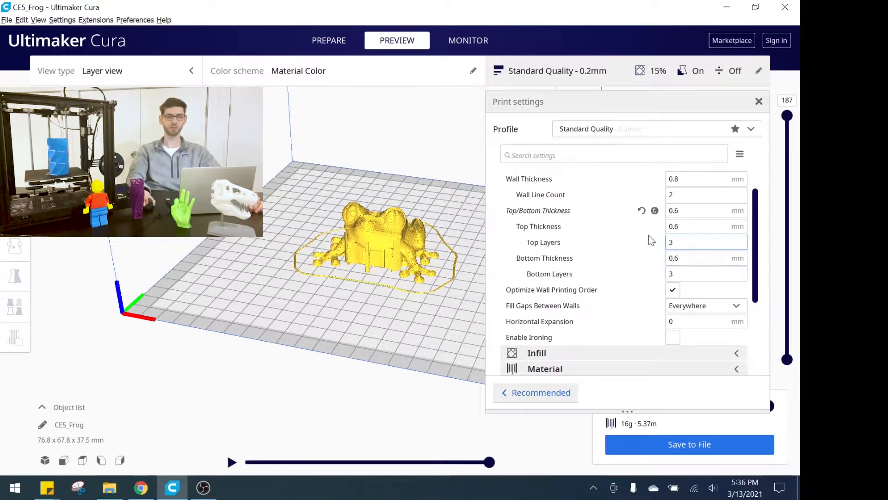
{"action": "scroll", "coordinate": [606, 247], "scroll_direction": "down", "scroll_amount": 3}
{"action": "scroll", "coordinate": [607, 249], "scroll_direction": "down", "scroll_amount": 3}
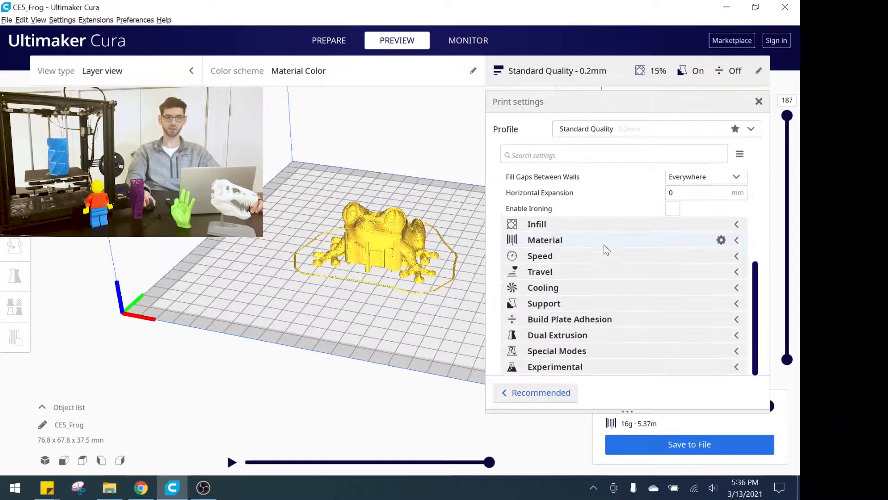
Step: Expand the Infill settings, review the density, pattern, overlap and gradual steps options, and collapse the section
{"action": "left_click", "coordinate": [601, 224]}
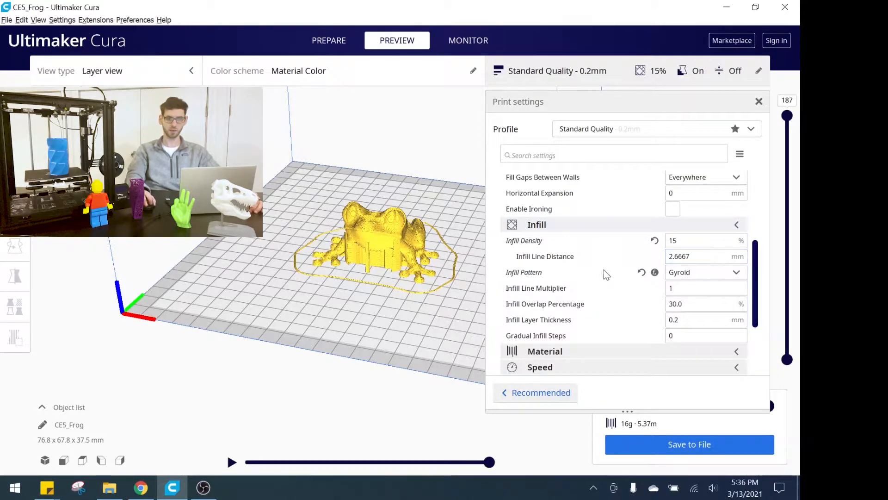
{"action": "mouse_move", "coordinate": [585, 243]}
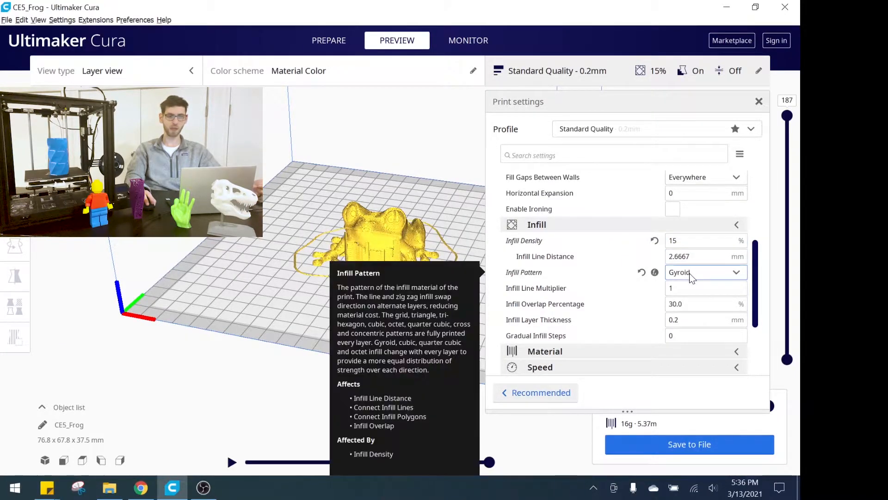
{"action": "scroll", "coordinate": [594, 276], "scroll_direction": "down", "scroll_amount": 2}
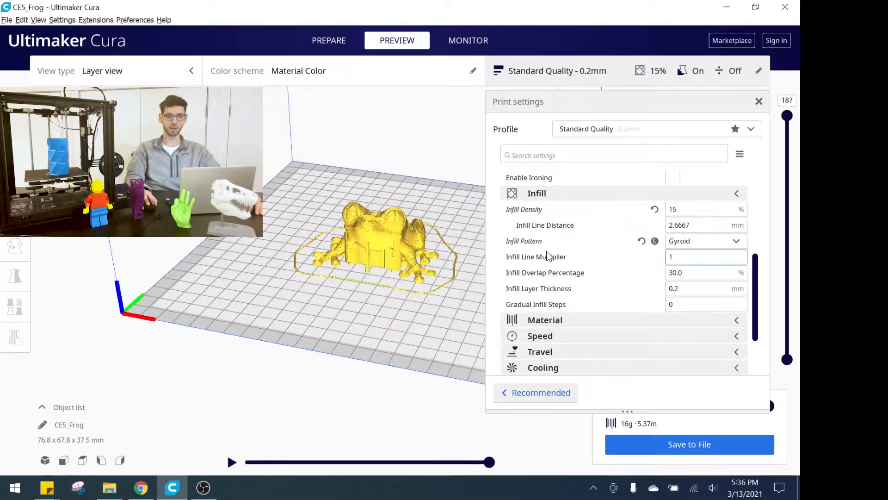
{"action": "mouse_move", "coordinate": [530, 267]}
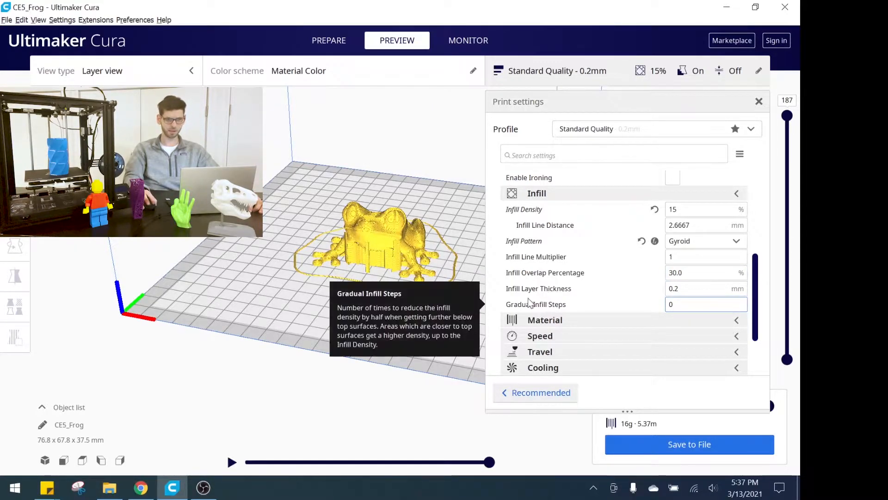
{"action": "left_click", "coordinate": [622, 193]}
Step: Expand the Material settings, review the printing and build plate temperatures, and collapse the section
{"action": "left_click", "coordinate": [607, 241]}
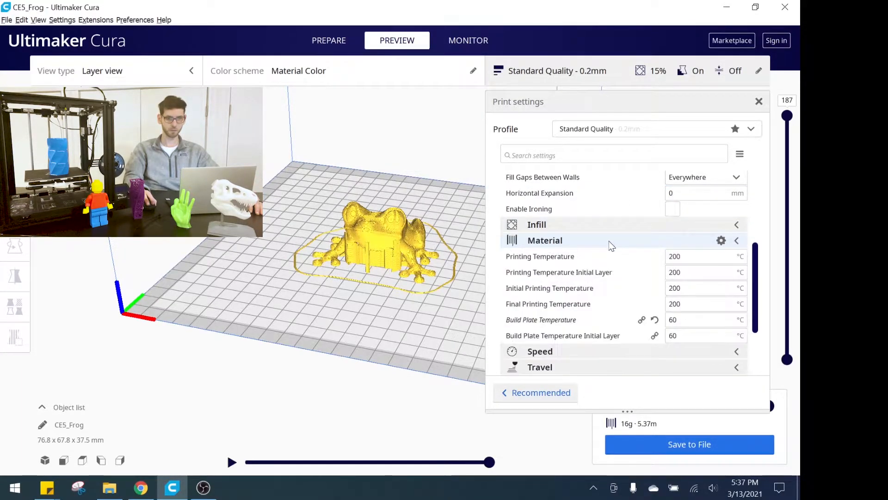
{"action": "scroll", "coordinate": [604, 257], "scroll_direction": "down", "scroll_amount": 1}
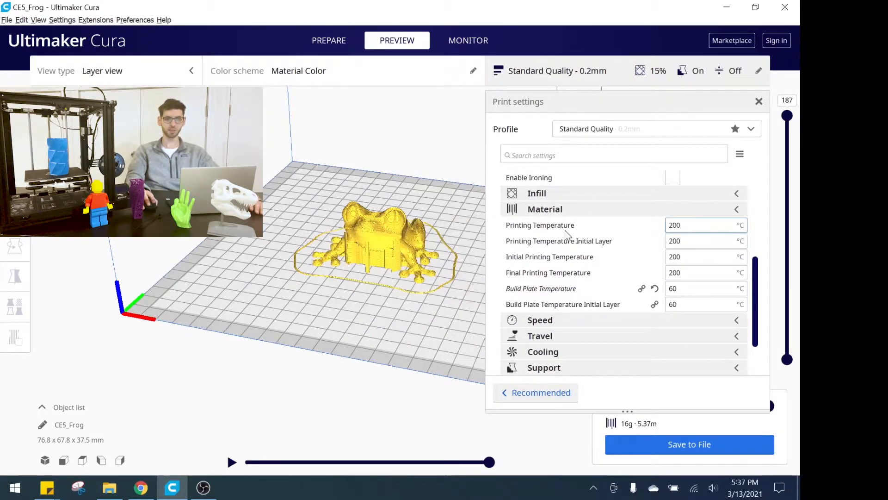
{"action": "mouse_move", "coordinate": [642, 230]}
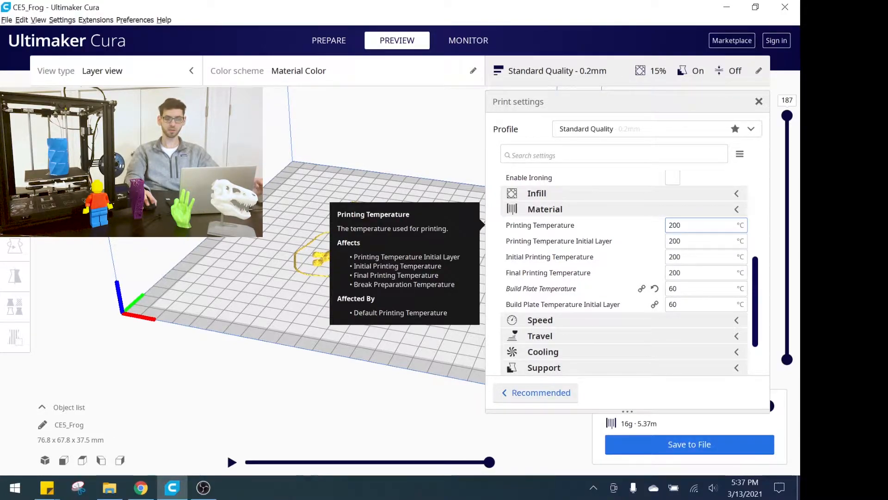
{"action": "mouse_move", "coordinate": [560, 244]}
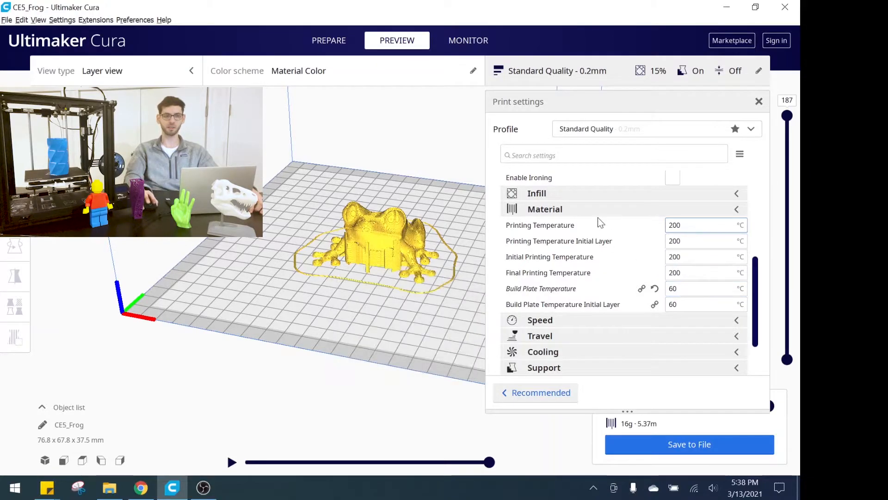
{"action": "left_click", "coordinate": [623, 213]}
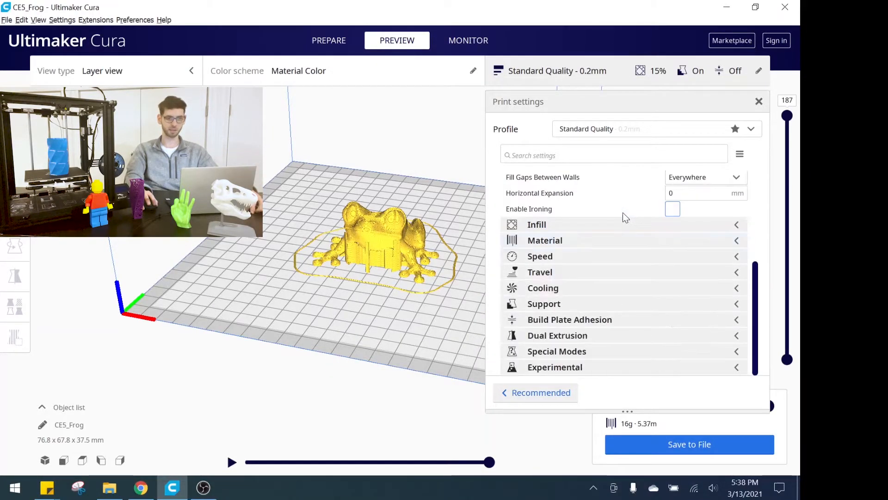
Step: Expand the Speed settings and review the print, infill, wall and top/bottom speeds
{"action": "left_click", "coordinate": [599, 260]}
{"action": "scroll", "coordinate": [590, 284], "scroll_direction": "down", "scroll_amount": 3}
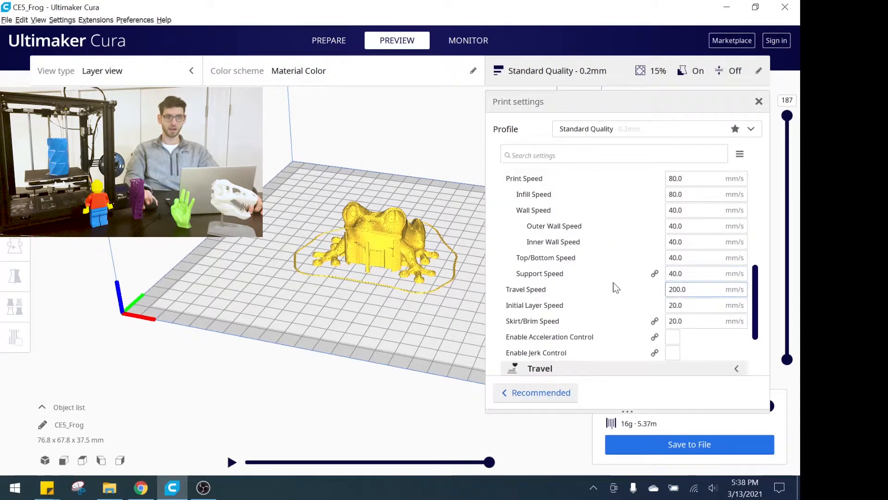
{"action": "scroll", "coordinate": [616, 296], "scroll_direction": "up", "scroll_amount": 2}
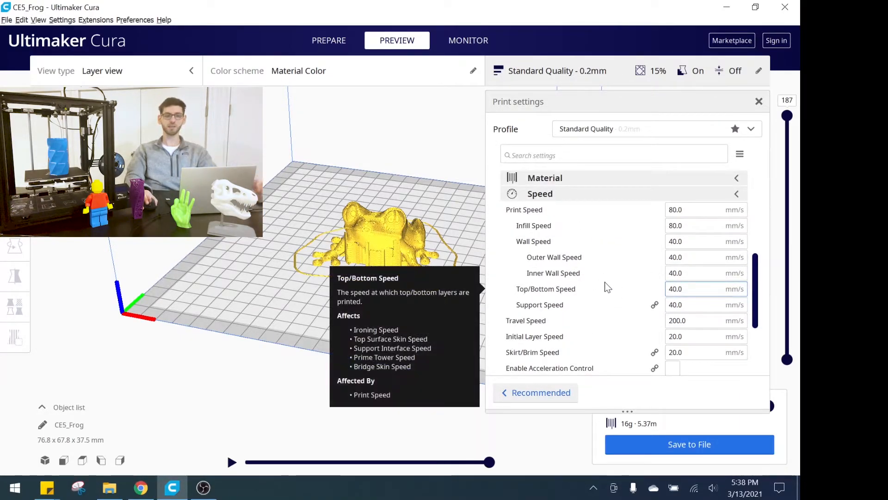
{"action": "mouse_move", "coordinate": [604, 263]}
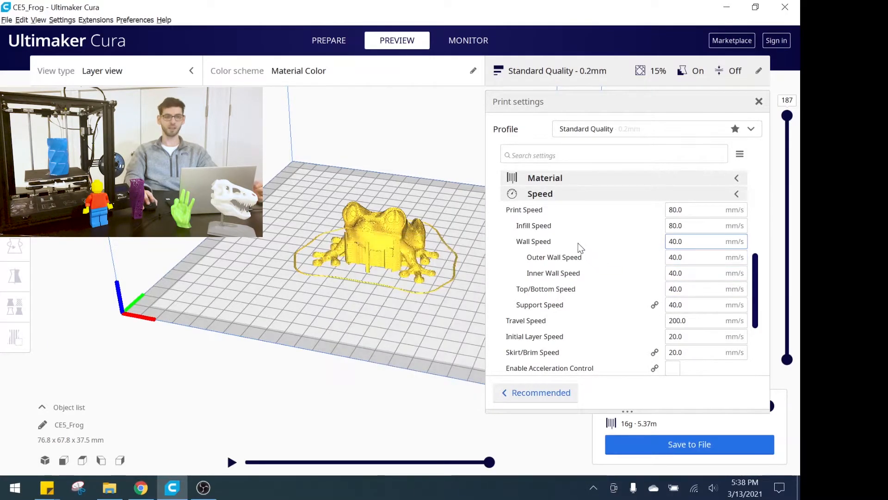
{"action": "mouse_move", "coordinate": [579, 247]}
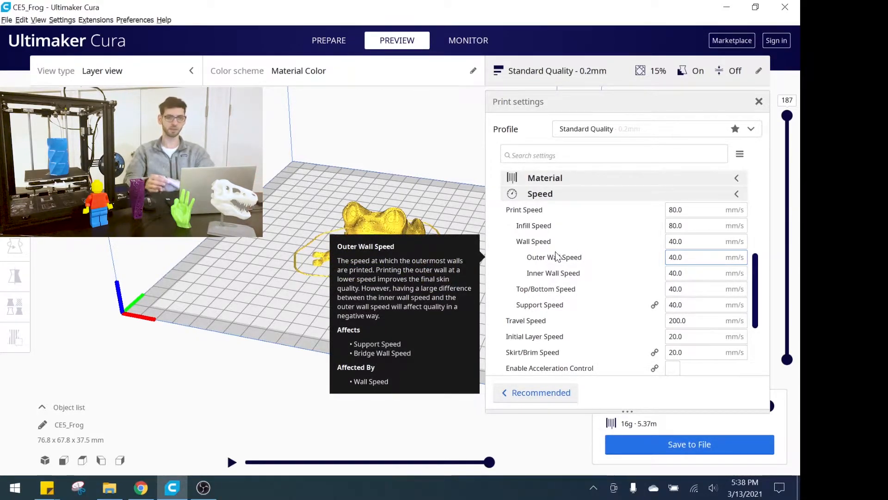
{"action": "mouse_move", "coordinate": [540, 230]}
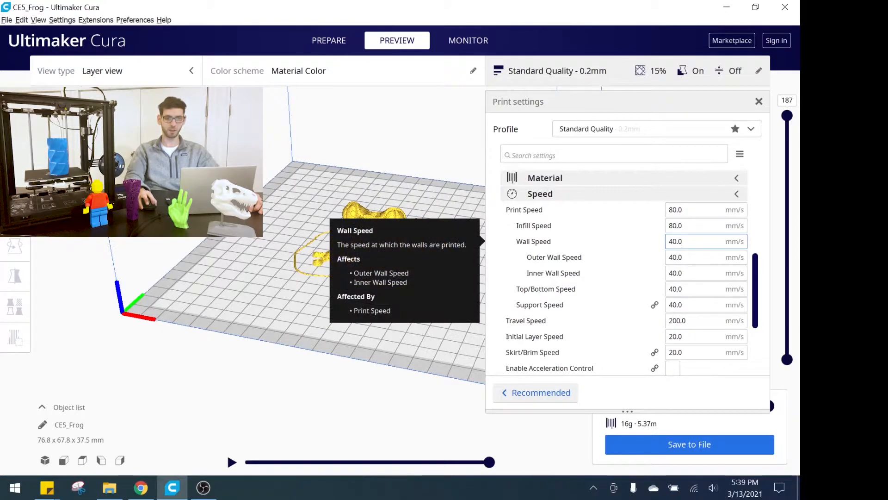
{"action": "left_click", "coordinate": [686, 242]}
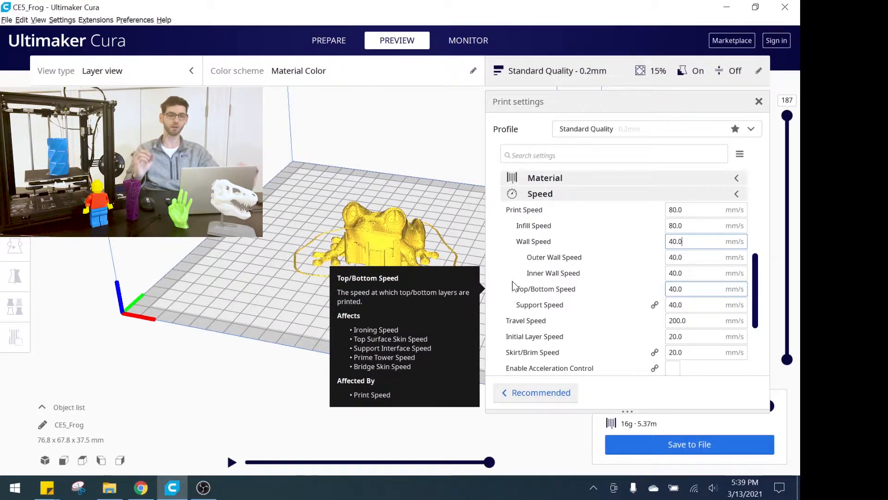
Step: Review the support, travel, initial layer and skirt/brim speeds, along with the acceleration and jerk control options
{"action": "scroll", "coordinate": [510, 275], "scroll_direction": "down", "scroll_amount": 1}
{"action": "scroll", "coordinate": [510, 274], "scroll_direction": "down", "scroll_amount": 1}
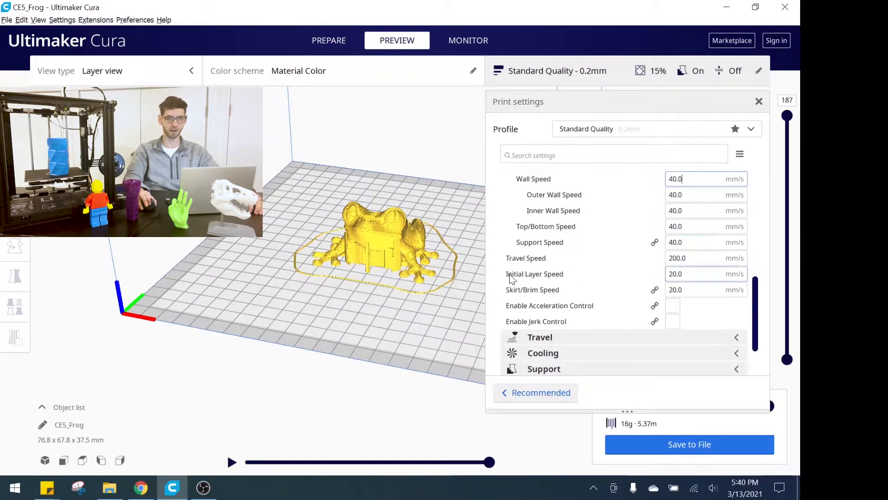
{"action": "mouse_move", "coordinate": [534, 230]}
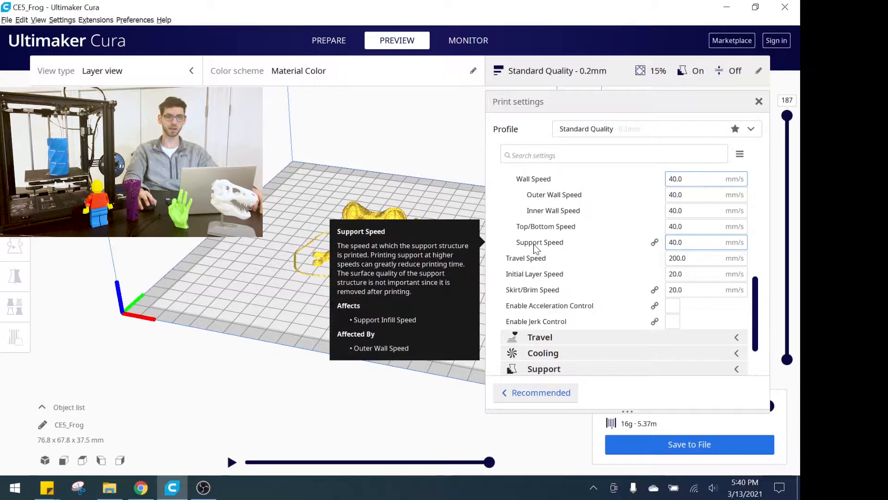
{"action": "mouse_move", "coordinate": [529, 261]}
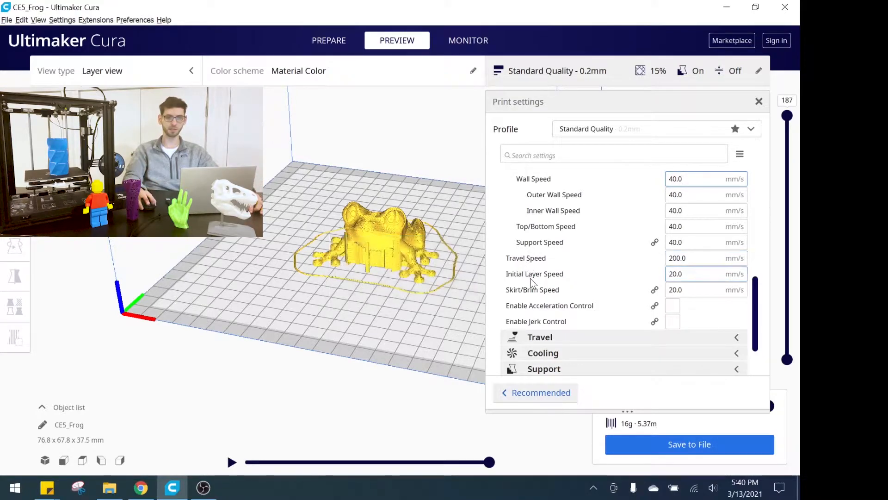
{"action": "mouse_move", "coordinate": [531, 279]}
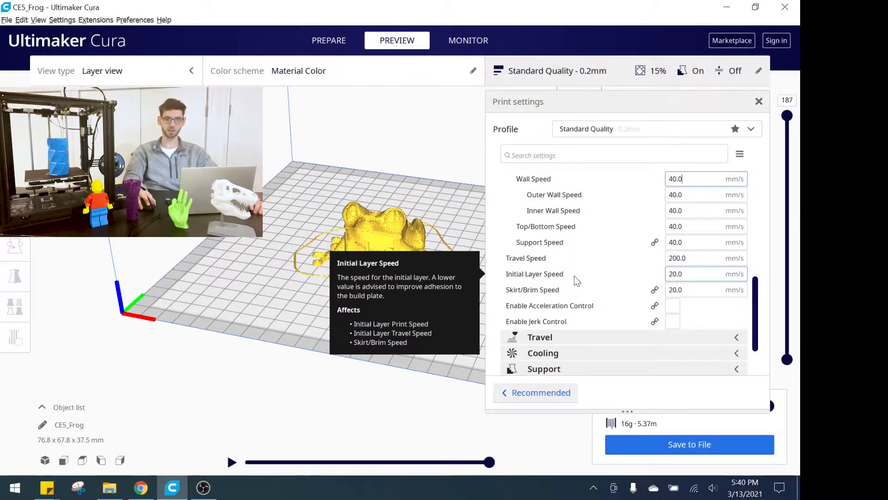
{"action": "scroll", "coordinate": [598, 257], "scroll_direction": "down", "scroll_amount": 3}
{"action": "mouse_move", "coordinate": [598, 258]}
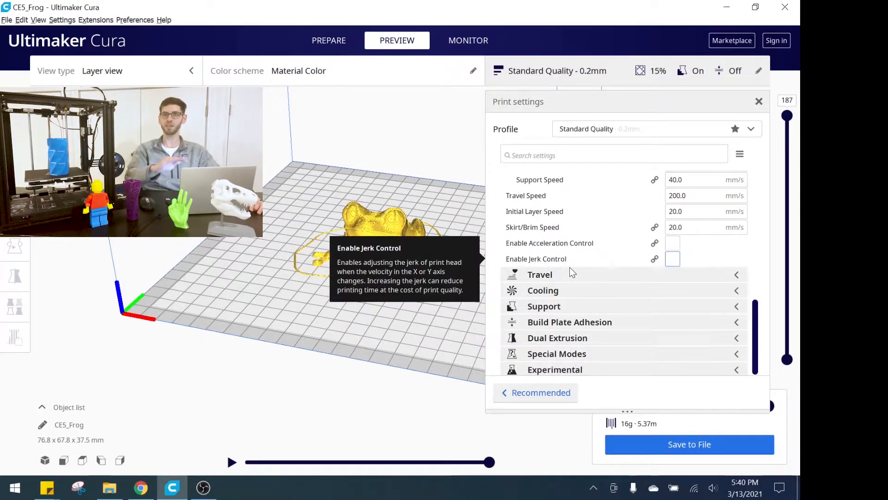
{"action": "mouse_move", "coordinate": [588, 223]}
{"action": "scroll", "coordinate": [587, 227], "scroll_direction": "down", "scroll_amount": 1}
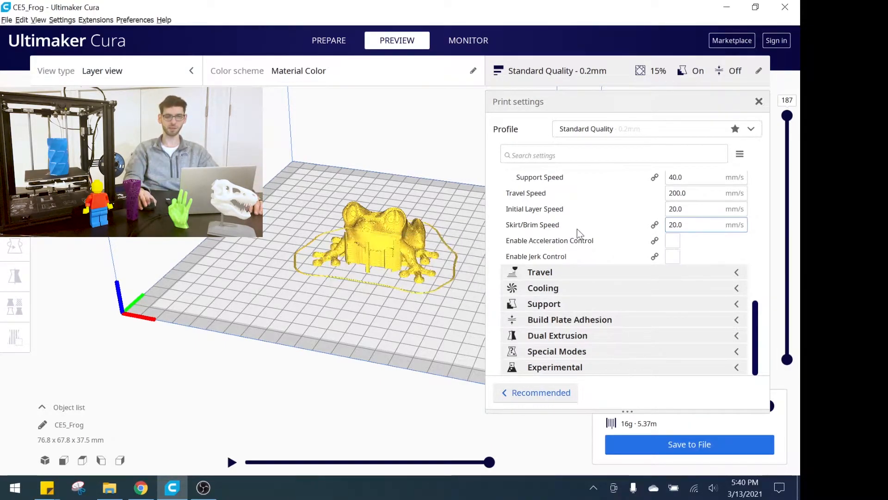
Step: Expand the Travel settings and review the retraction, combing mode and options for avoiding printed parts and supports
{"action": "left_click", "coordinate": [636, 271]}
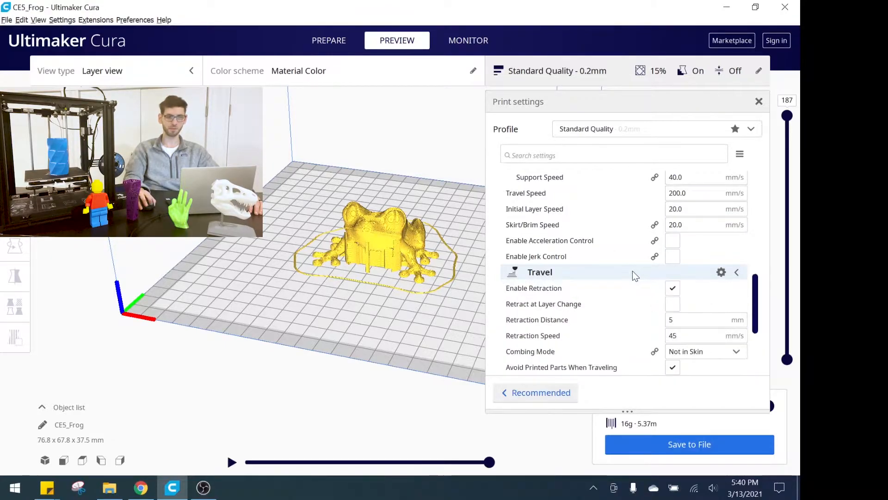
{"action": "scroll", "coordinate": [617, 261], "scroll_direction": "down", "scroll_amount": 3}
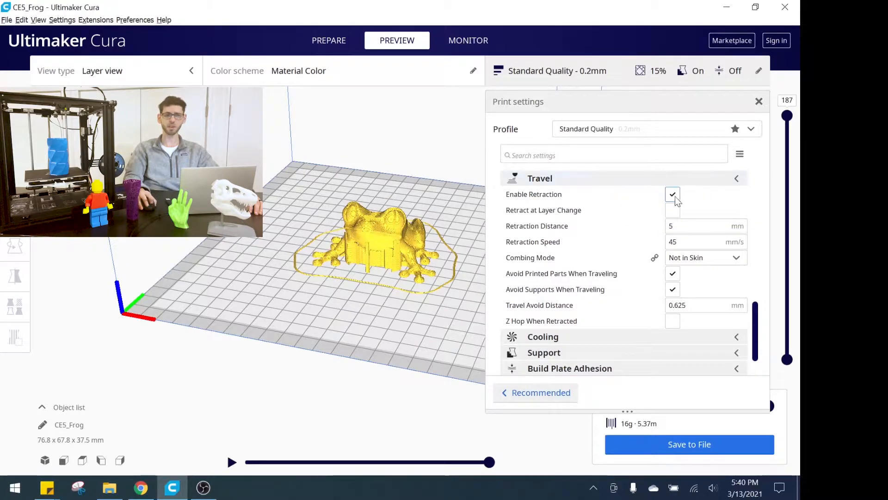
{"action": "mouse_move", "coordinate": [674, 196]}
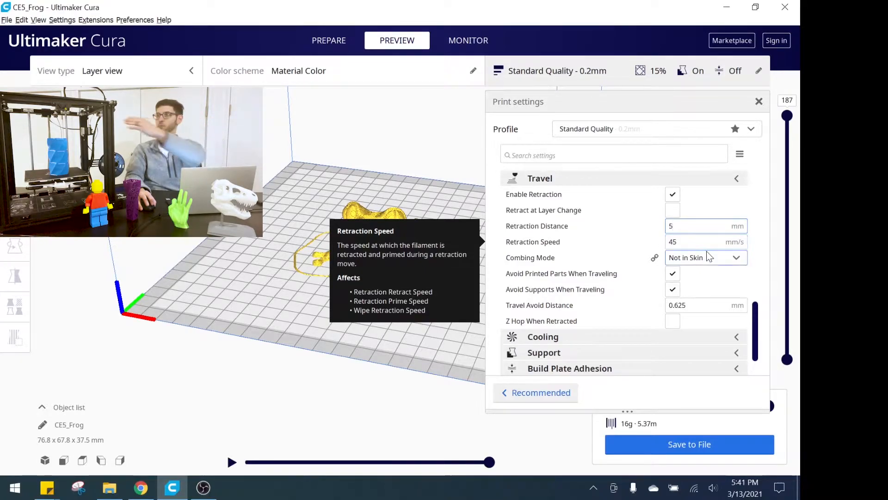
{"action": "mouse_move", "coordinate": [705, 257]}
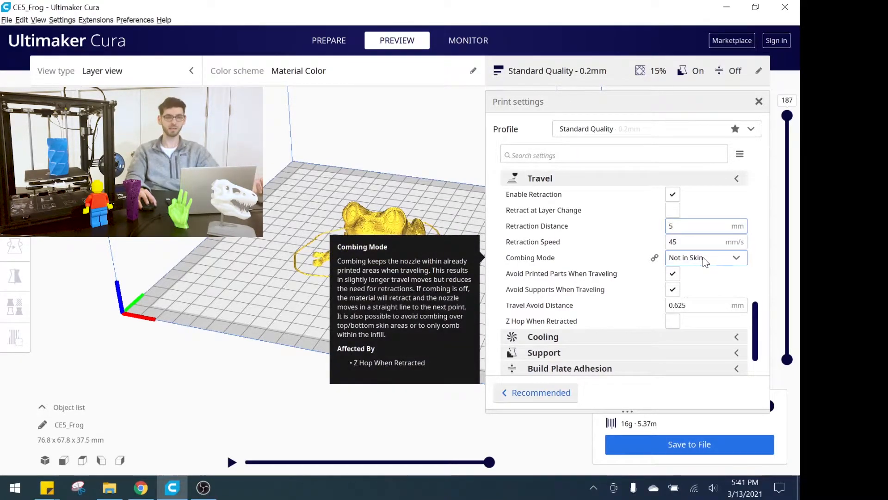
{"action": "left_click", "coordinate": [694, 242]}
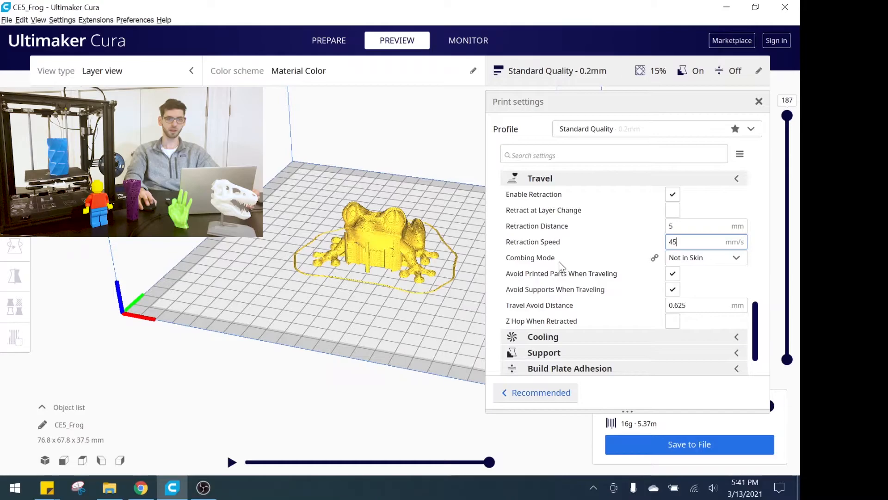
{"action": "left_click", "coordinate": [304, 299]}
{"action": "right_click_drag", "start_coordinate": [304, 299], "coordinate": [526, 263]}
{"action": "mouse_move", "coordinate": [535, 264]}
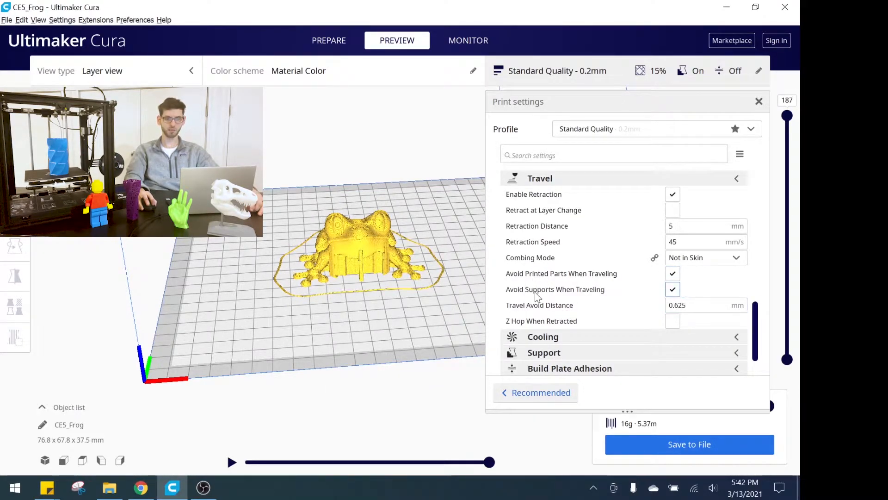
{"action": "mouse_move", "coordinate": [554, 277]}
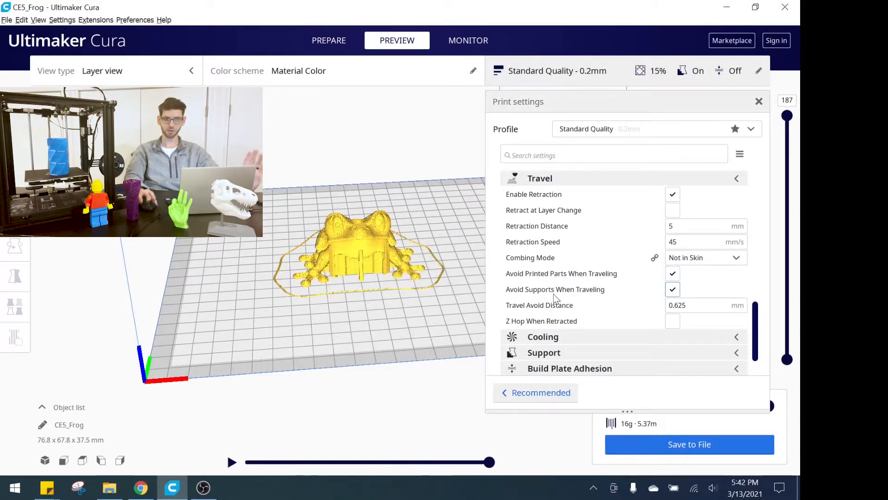
Step: Expand the Cooling settings and review print cooling along with the regular and maximum fan speeds
{"action": "left_click", "coordinate": [597, 336]}
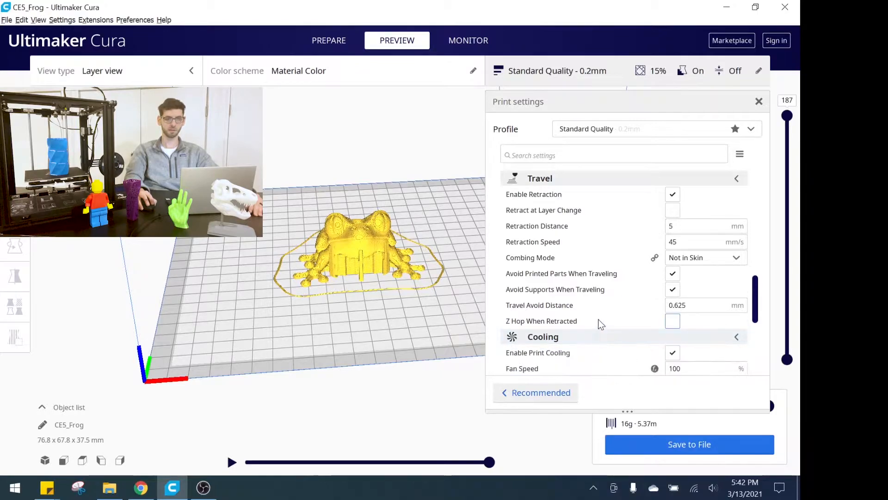
{"action": "scroll", "coordinate": [608, 252], "scroll_direction": "down", "scroll_amount": 5}
{"action": "mouse_move", "coordinate": [609, 262]}
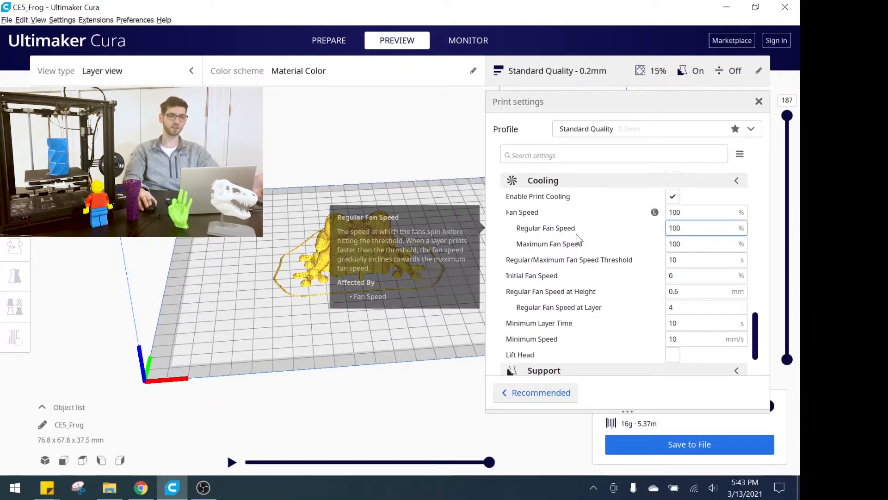
{"action": "scroll", "coordinate": [590, 242], "scroll_direction": "down", "scroll_amount": 1}
{"action": "scroll", "coordinate": [590, 242], "scroll_direction": "up", "scroll_amount": 1}
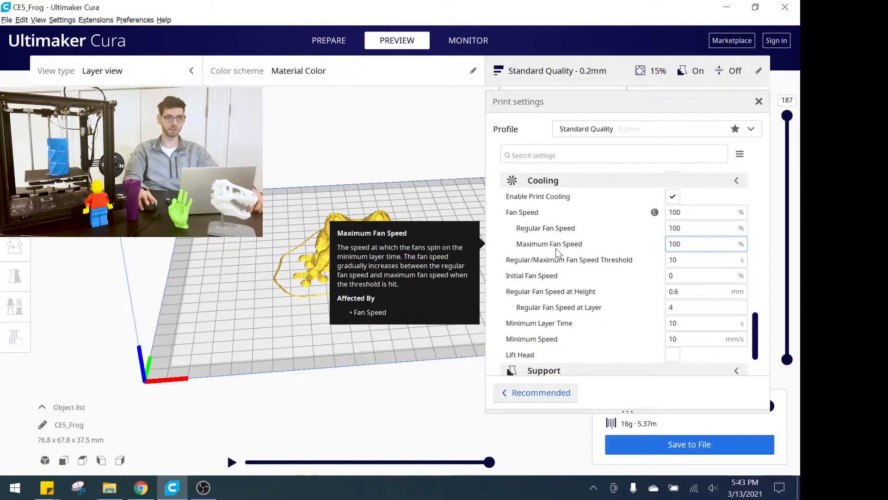
{"action": "mouse_move", "coordinate": [555, 234]}
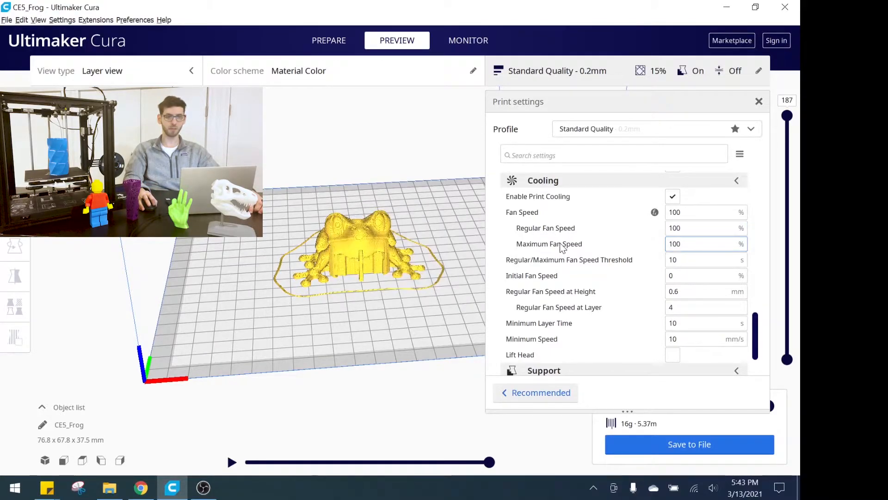
{"action": "mouse_move", "coordinate": [559, 249]}
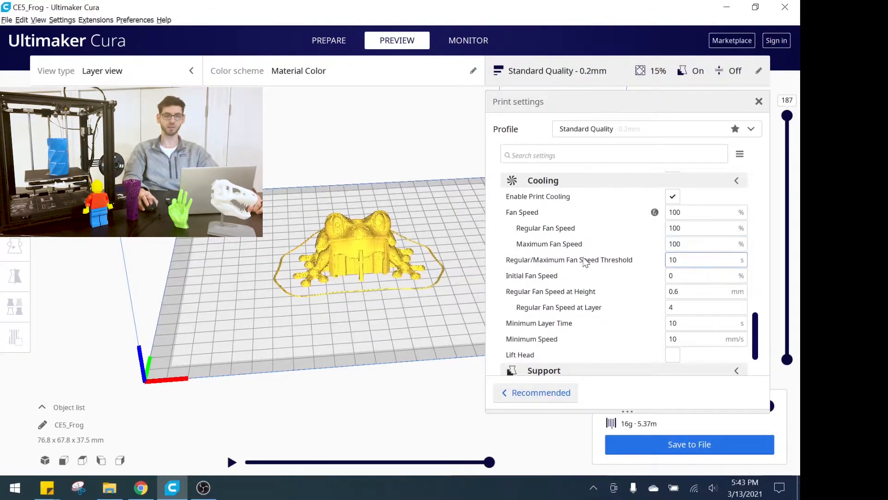
Step: Review the fan speed threshold, initial fan speed, minimum layer time and minimum speed in the Cooling settings
{"action": "scroll", "coordinate": [595, 247], "scroll_direction": "down", "scroll_amount": 1}
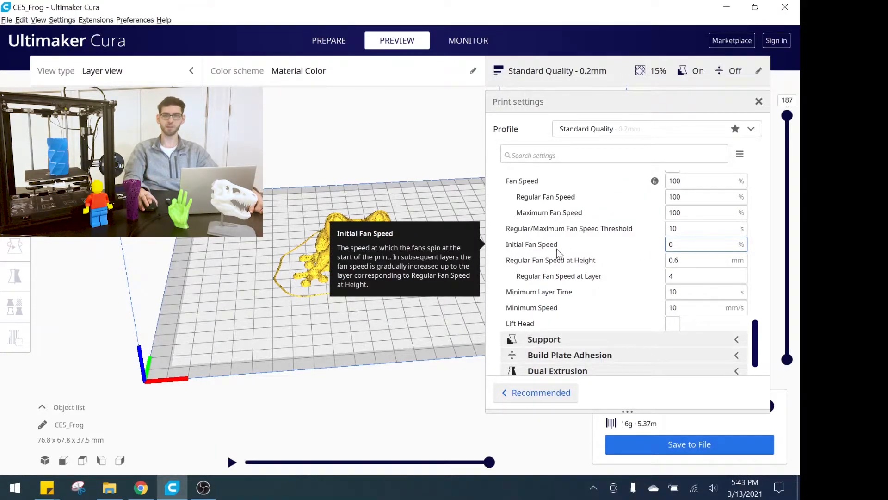
{"action": "mouse_move", "coordinate": [528, 255]}
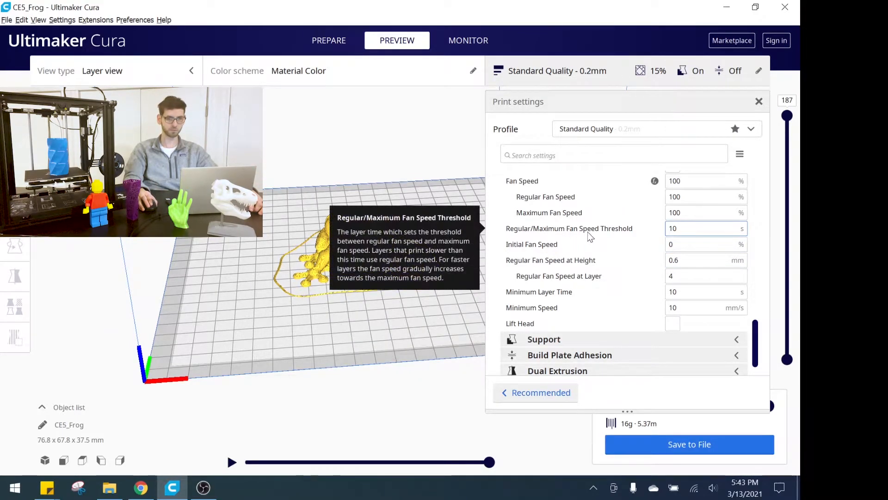
{"action": "scroll", "coordinate": [591, 237], "scroll_direction": "down", "scroll_amount": 1}
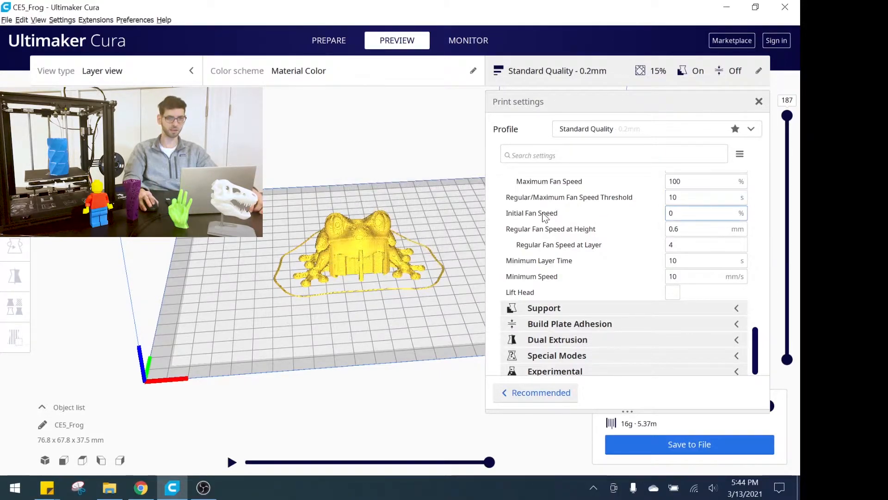
{"action": "mouse_move", "coordinate": [544, 200]}
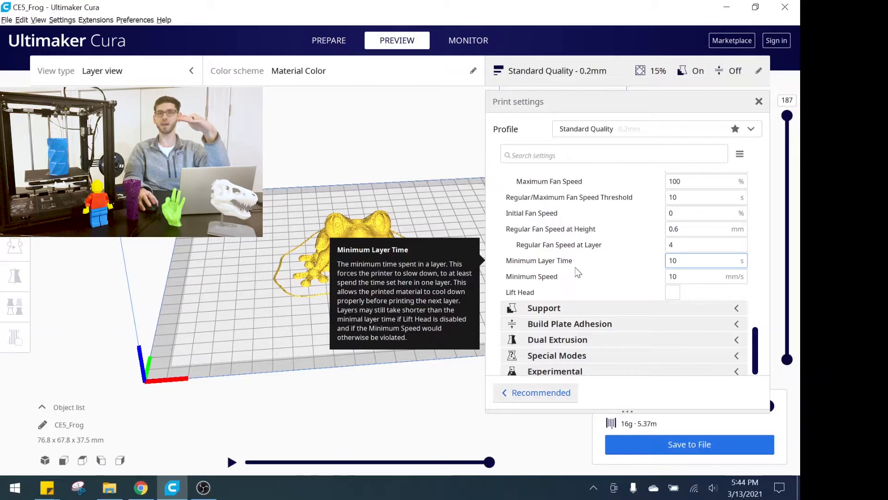
{"action": "key", "text": "Tab"}
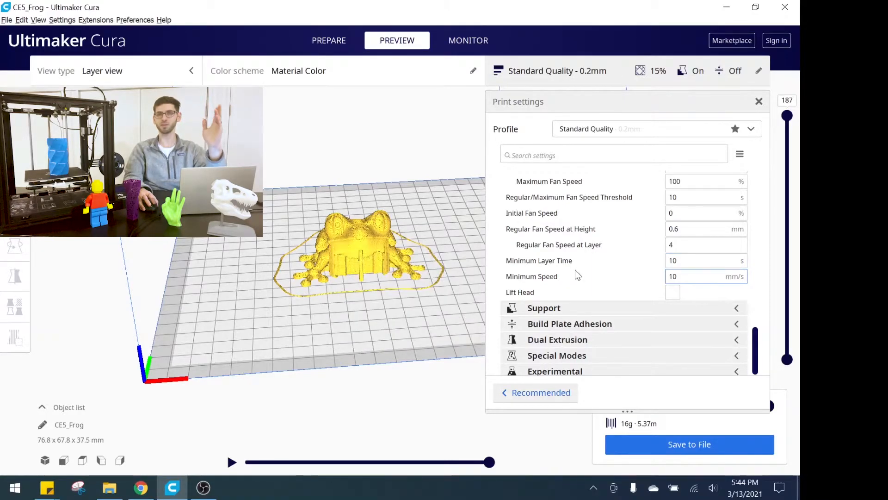
{"action": "key", "text": "shift+Tab"}
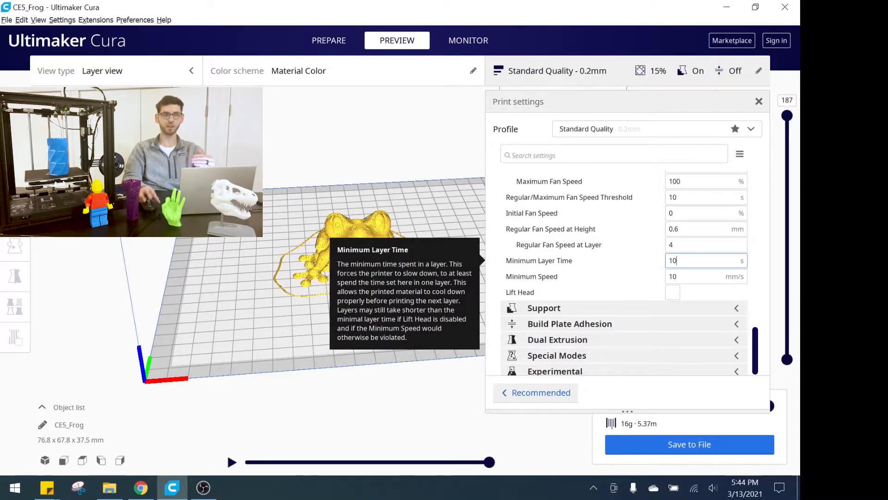
{"action": "double_click", "coordinate": [674, 260]}
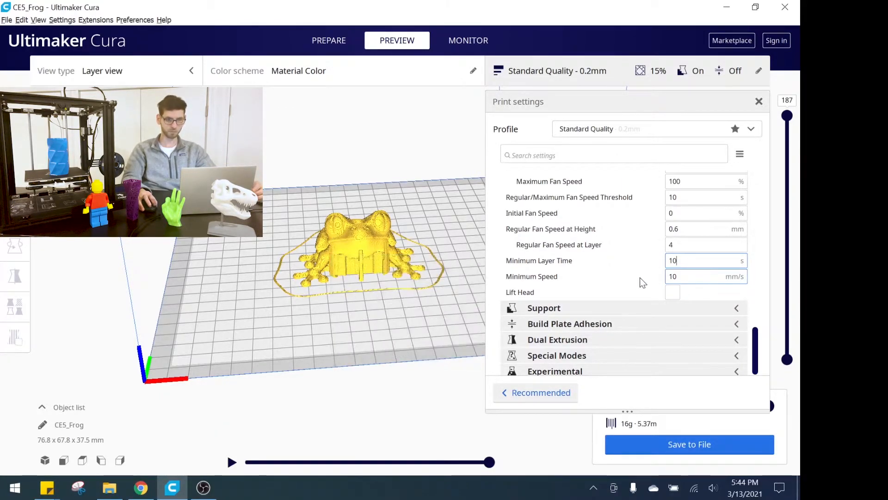
Step: Expand the Support settings and review the placement, pattern, density, infill layer thickness and support interface options
{"action": "scroll", "coordinate": [622, 259], "scroll_direction": "up", "scroll_amount": 3}
{"action": "scroll", "coordinate": [622, 262], "scroll_direction": "down", "scroll_amount": 3}
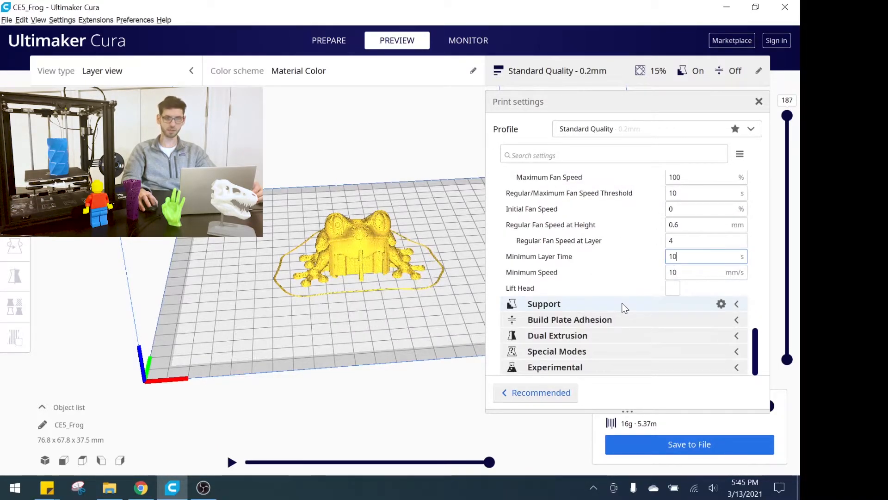
{"action": "left_click", "coordinate": [621, 303]}
{"action": "scroll", "coordinate": [604, 238], "scroll_direction": "down", "scroll_amount": 4}
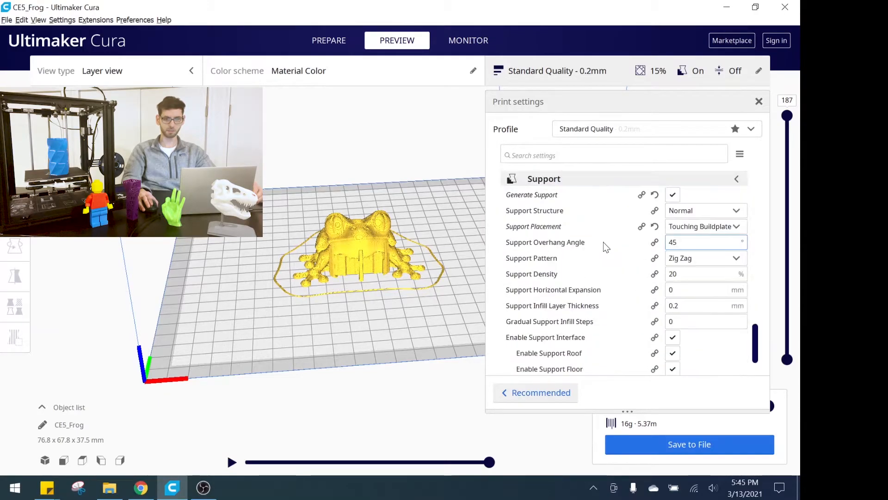
{"action": "mouse_move", "coordinate": [598, 261]}
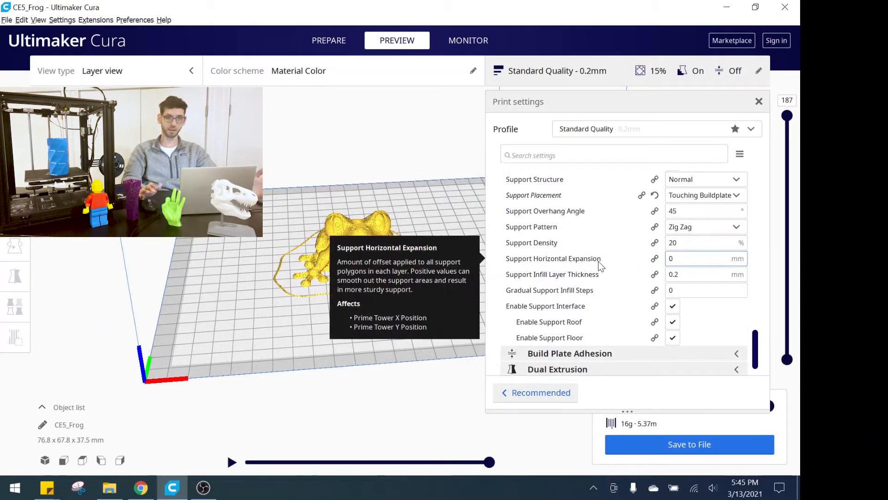
{"action": "mouse_move", "coordinate": [590, 229]}
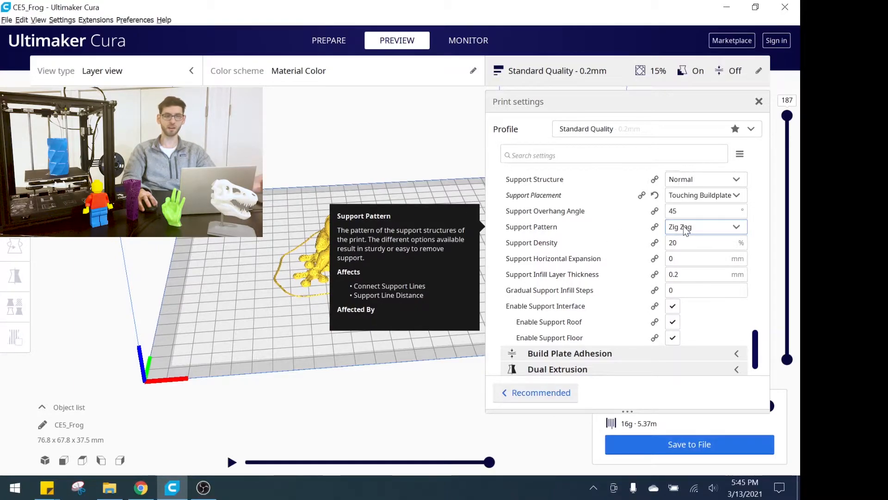
{"action": "mouse_move", "coordinate": [691, 202]}
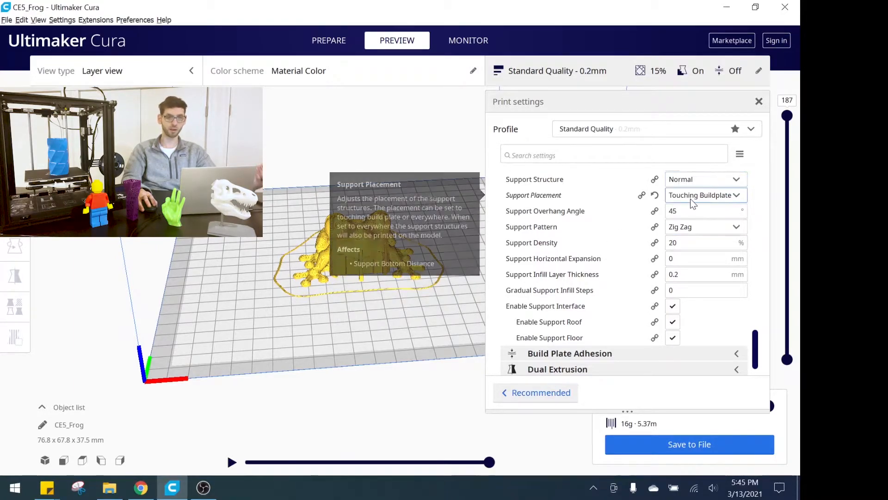
{"action": "mouse_move", "coordinate": [679, 266]}
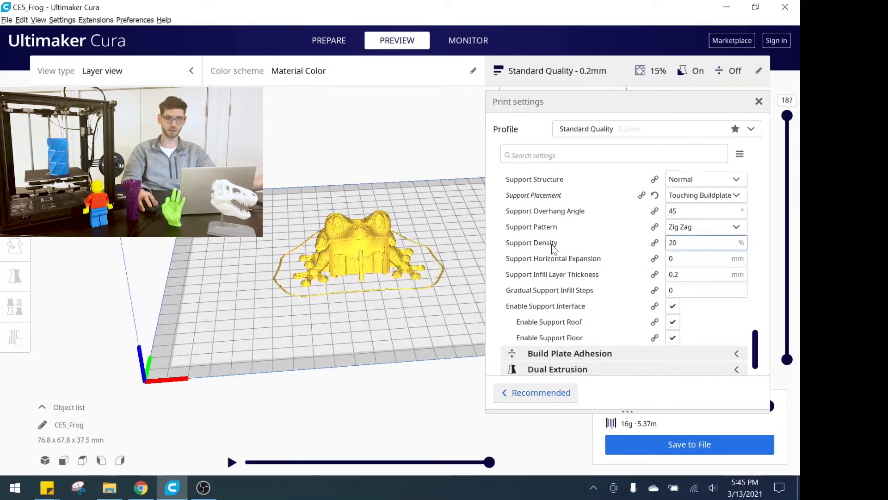
{"action": "mouse_move", "coordinate": [561, 282]}
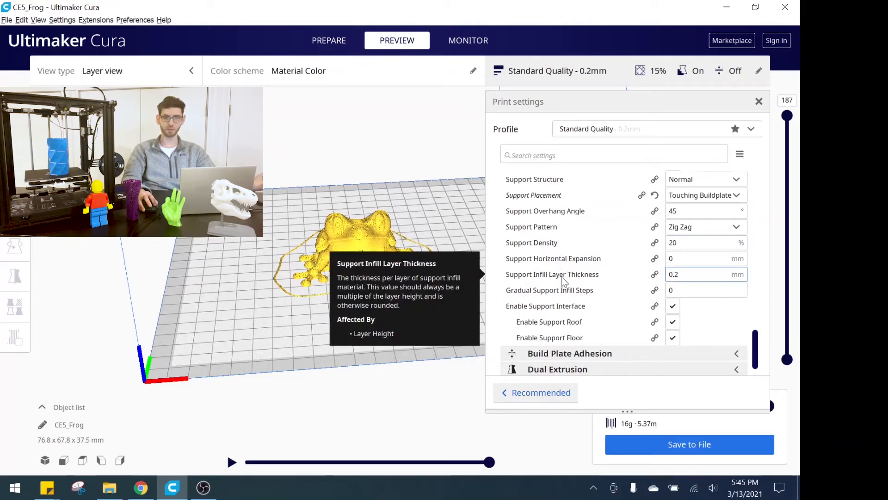
{"action": "scroll", "coordinate": [615, 282], "scroll_direction": "down", "scroll_amount": 2}
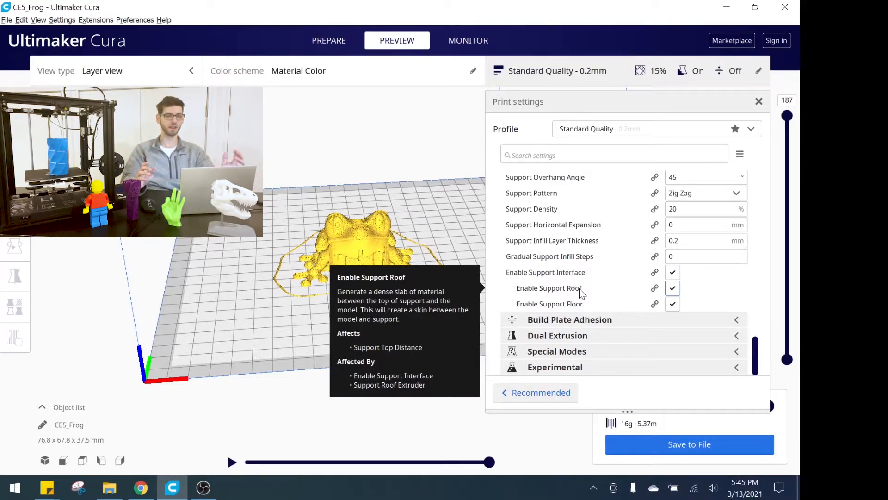
{"action": "right_click_drag", "start_coordinate": [319, 272], "coordinate": [320, 324]}
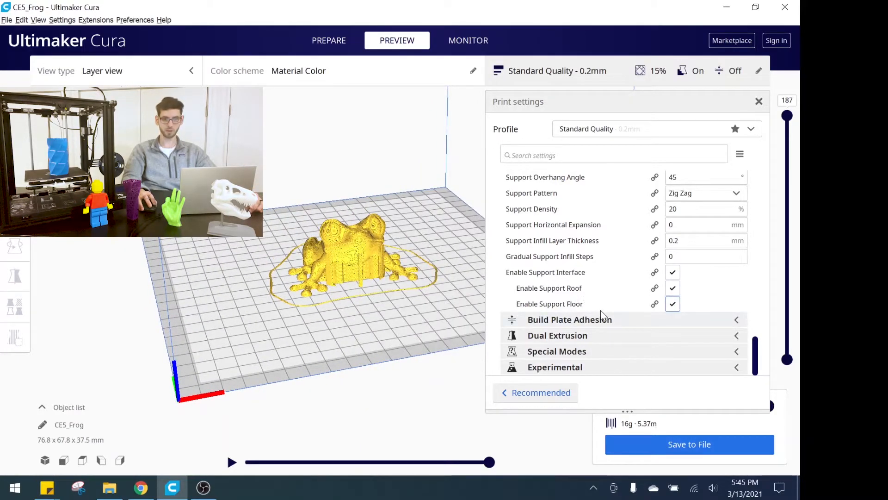
Step: Expand the Build Plate Adhesion settings, choose Skirt as the adhesion type, and inspect the skirt lines around the frog up close
{"action": "left_click", "coordinate": [600, 323]}
{"action": "scroll", "coordinate": [606, 301], "scroll_direction": "down", "scroll_amount": 1}
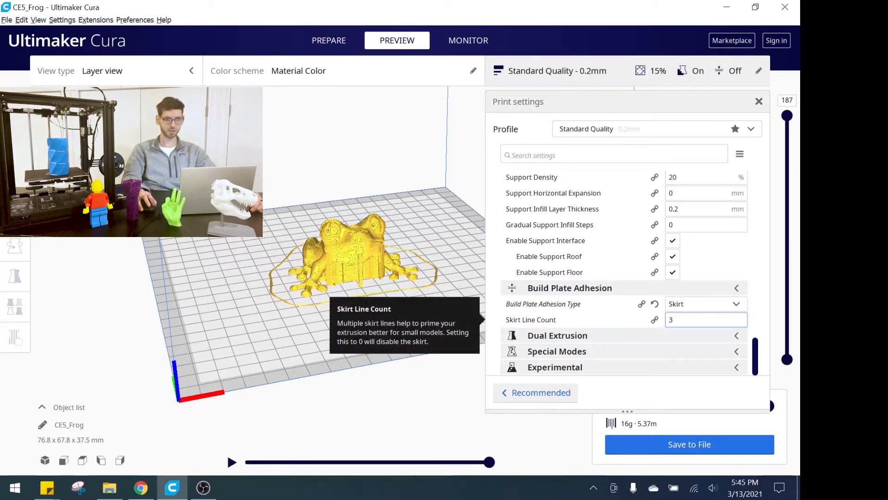
{"action": "left_click", "coordinate": [690, 307]}
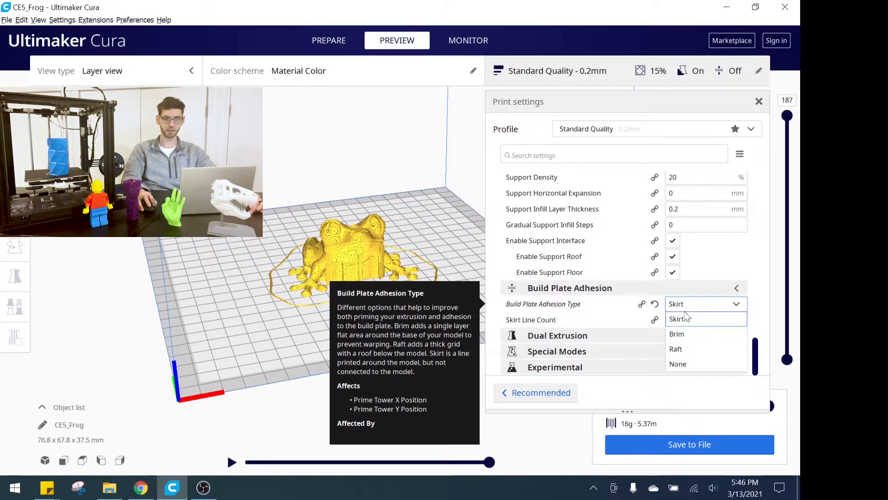
{"action": "left_click", "coordinate": [685, 318]}
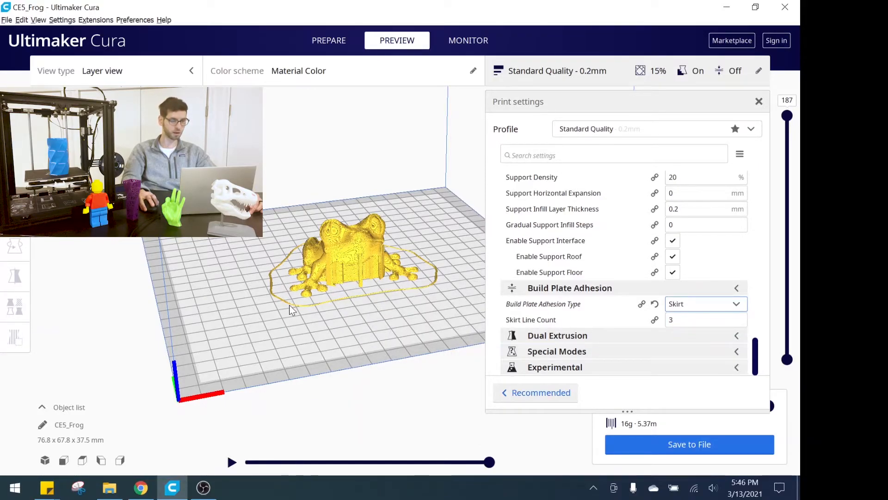
{"action": "scroll", "coordinate": [291, 311], "scroll_direction": "up", "scroll_amount": 10}
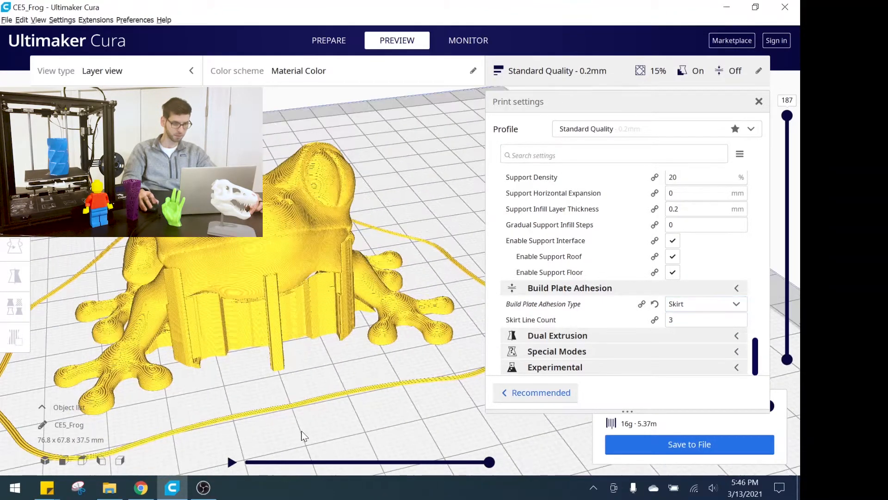
{"action": "scroll", "coordinate": [303, 390], "scroll_direction": "up", "scroll_amount": 6}
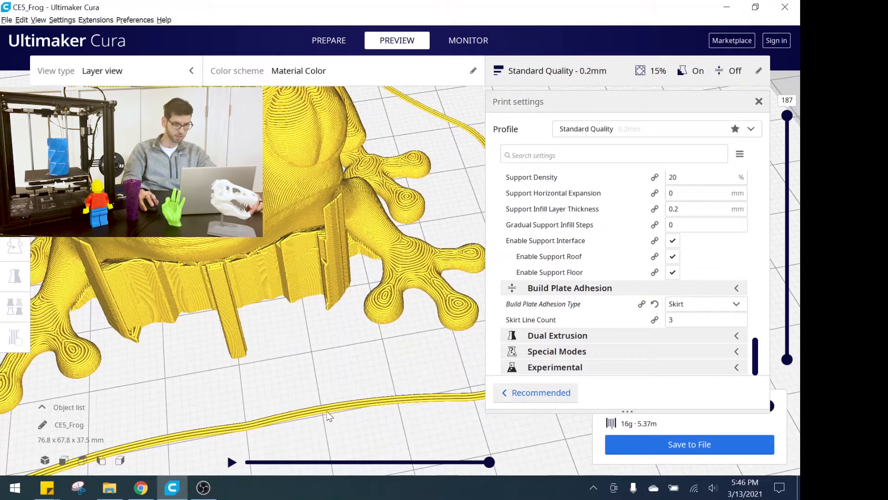
Step: Set the skirt line count to 5 and slice the model again
{"action": "left_click_drag", "start_coordinate": [681, 321], "coordinate": [651, 322]}
{"action": "type", "text": "5"}
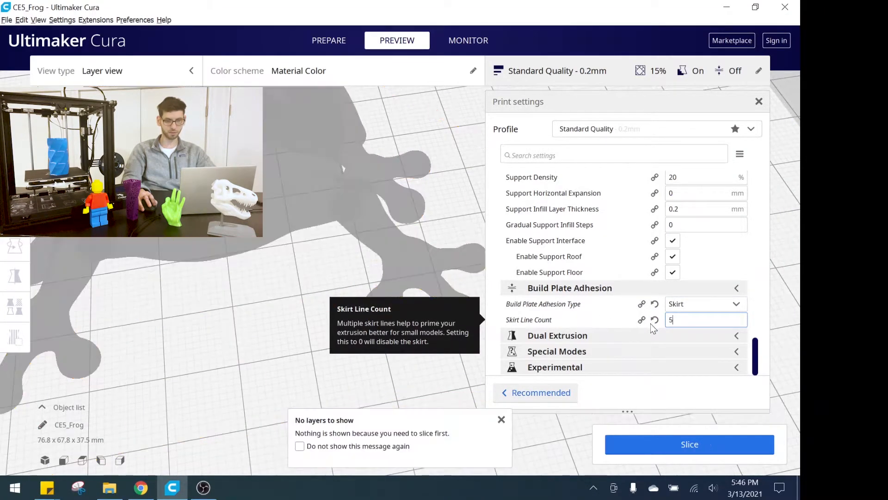
{"action": "left_click", "coordinate": [695, 445]}
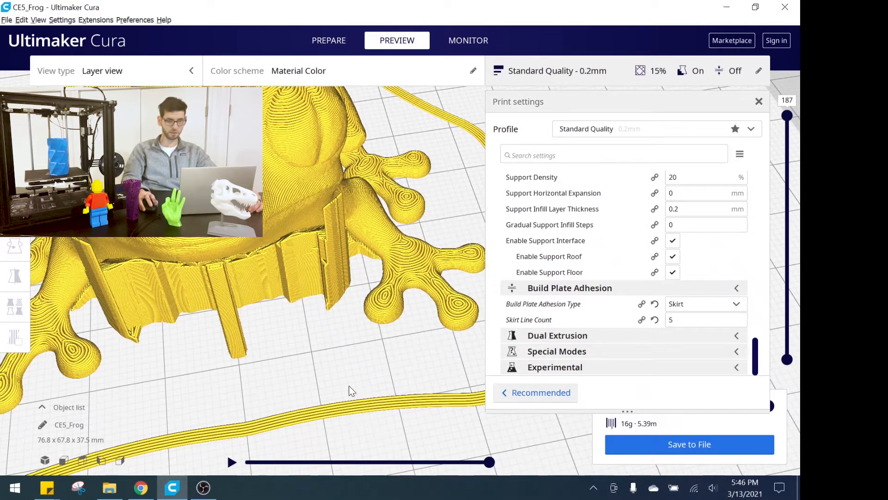
Step: Inspect the five skirt lines and the supports around the sliced frog, and collapse the Build Plate Adhesion settings
{"action": "middle_click_drag", "start_coordinate": [374, 306], "coordinate": [362, 335]}
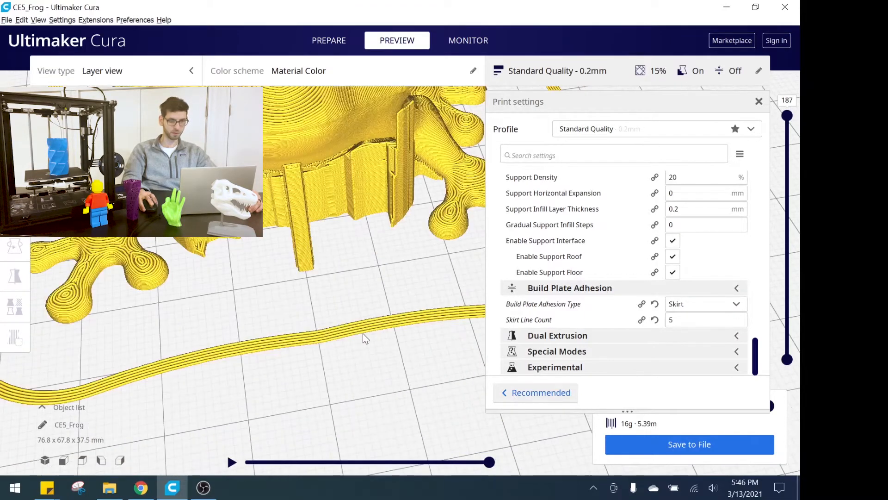
{"action": "scroll", "coordinate": [344, 207], "scroll_direction": "down", "scroll_amount": 3}
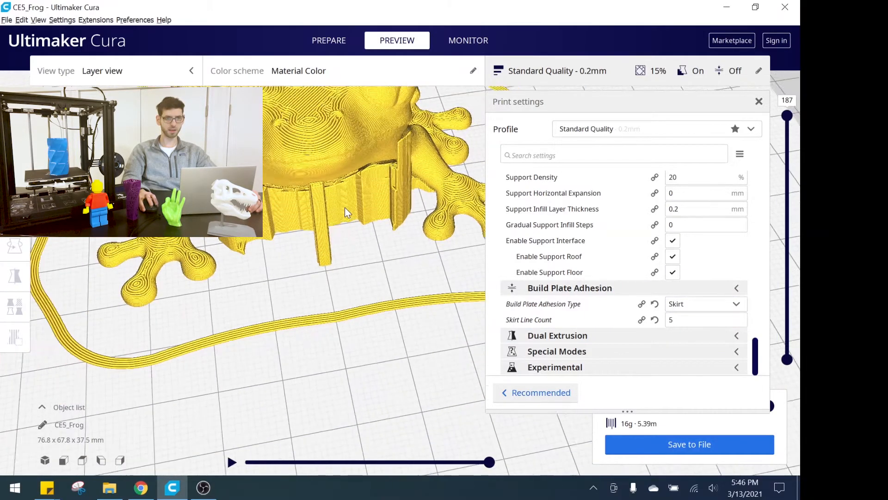
{"action": "middle_click_drag", "start_coordinate": [351, 184], "coordinate": [290, 253]}
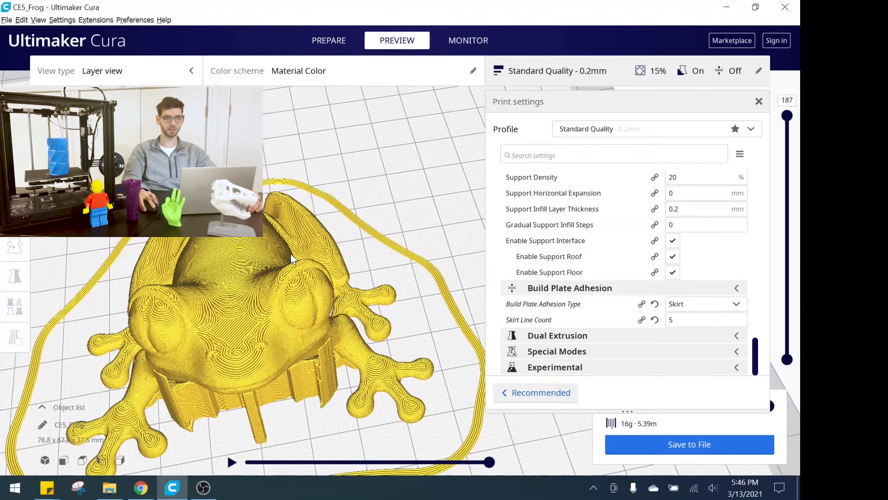
{"action": "right_click_drag", "start_coordinate": [311, 266], "coordinate": [260, 317]}
{"action": "scroll", "coordinate": [264, 296], "scroll_direction": "up", "scroll_amount": 3}
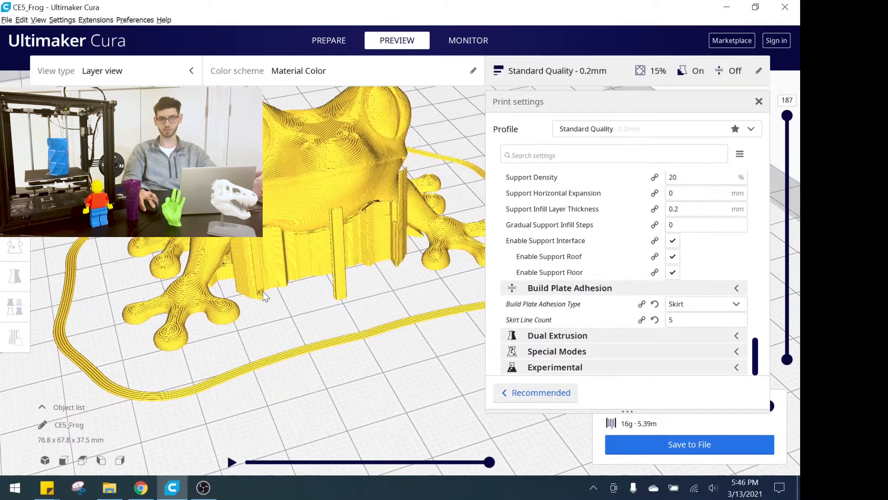
{"action": "scroll", "coordinate": [254, 301], "scroll_direction": "down", "scroll_amount": 3}
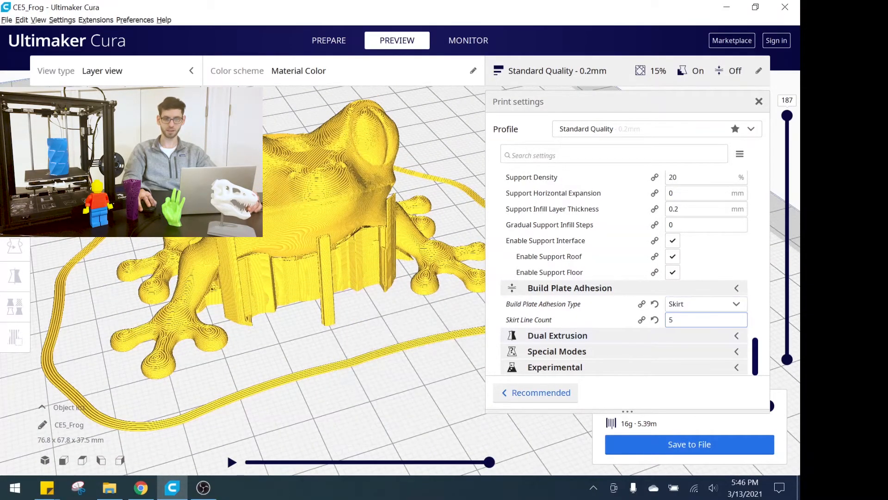
{"action": "left_click", "coordinate": [618, 290]}
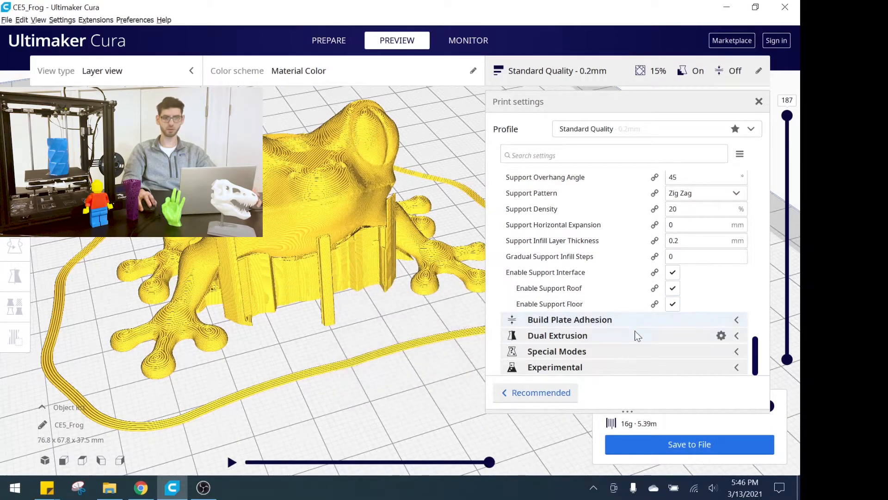
Step: Expand the Special Modes settings and review the available Print Sequence options
{"action": "mouse_move", "coordinate": [640, 304]}
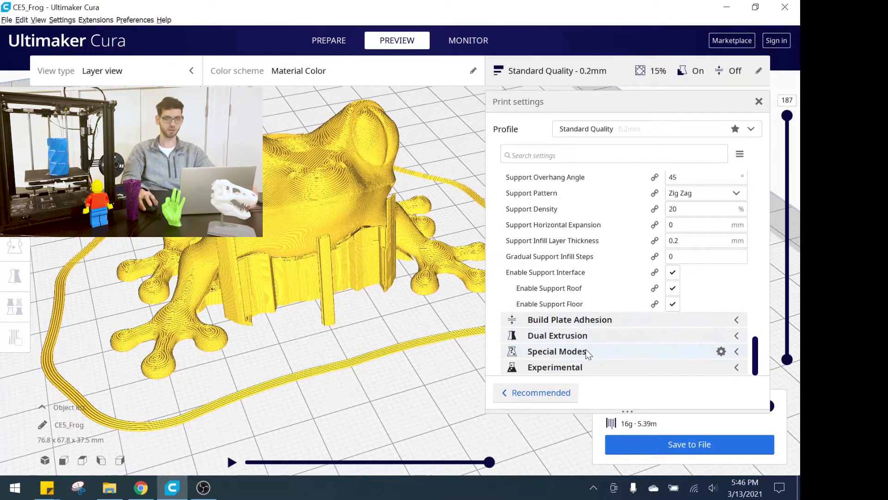
{"action": "left_click", "coordinate": [736, 351]}
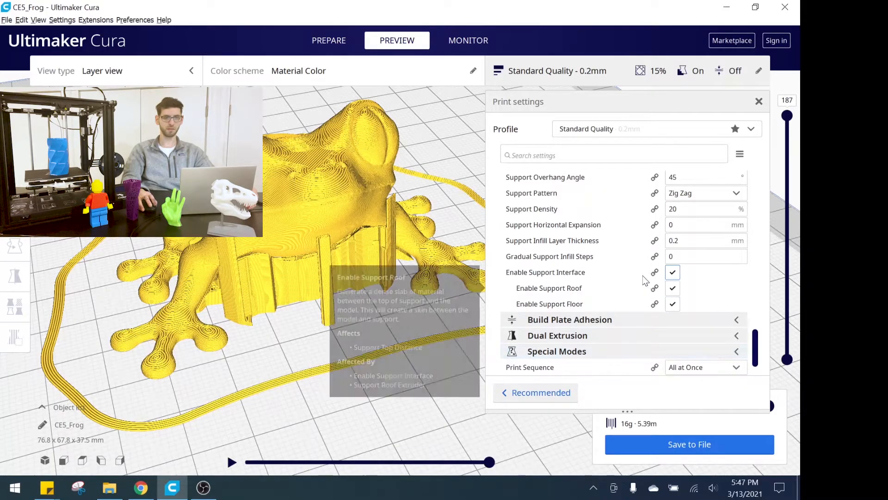
{"action": "scroll", "coordinate": [656, 288], "scroll_direction": "down", "scroll_amount": 2}
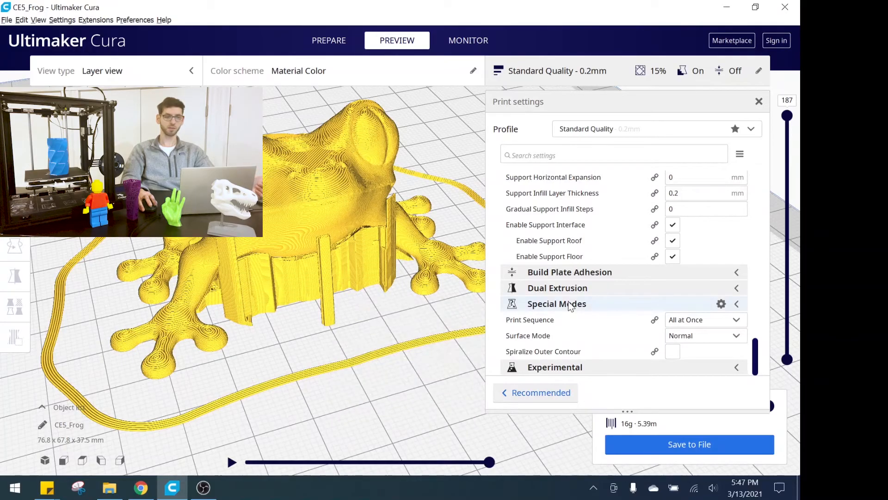
{"action": "left_click", "coordinate": [701, 319]}
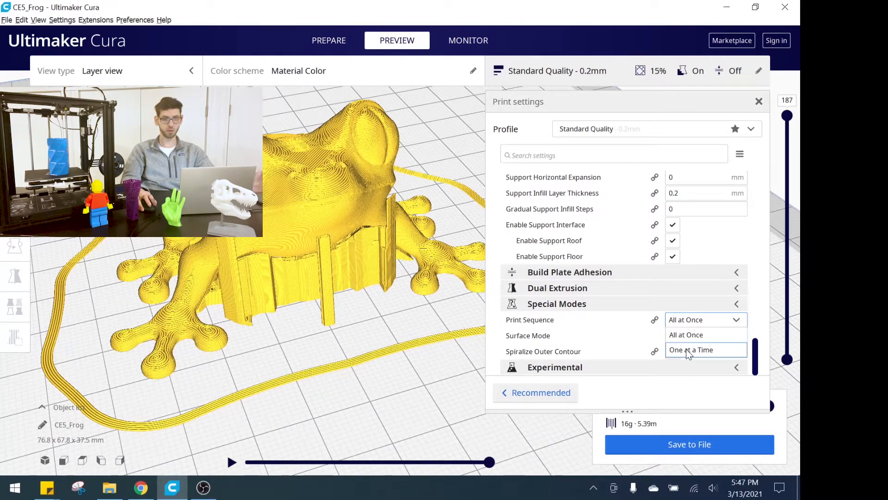
{"action": "left_click", "coordinate": [599, 327]}
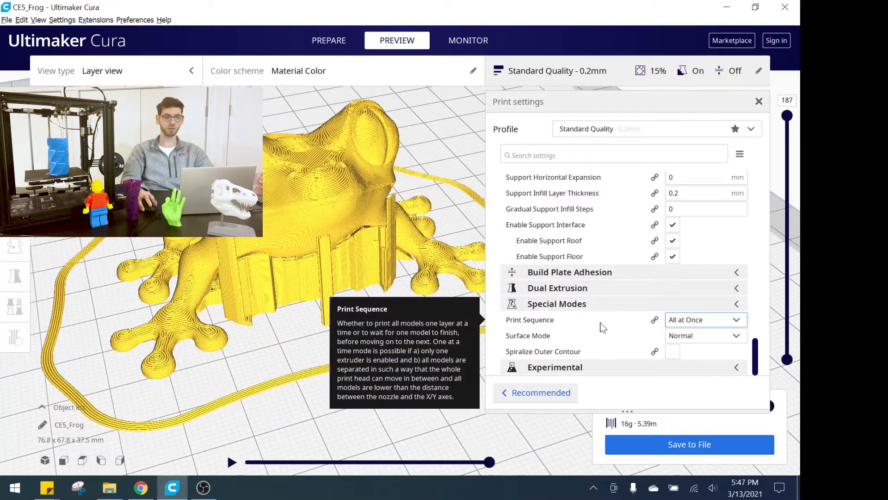
Step: Delete the enlarged frog and load a fresh Frog model from the STL FILES folder onto the build plate
{"action": "scroll", "coordinate": [311, 234], "scroll_direction": "up", "scroll_amount": 5}
{"action": "scroll", "coordinate": [310, 234], "scroll_direction": "down", "scroll_amount": 8}
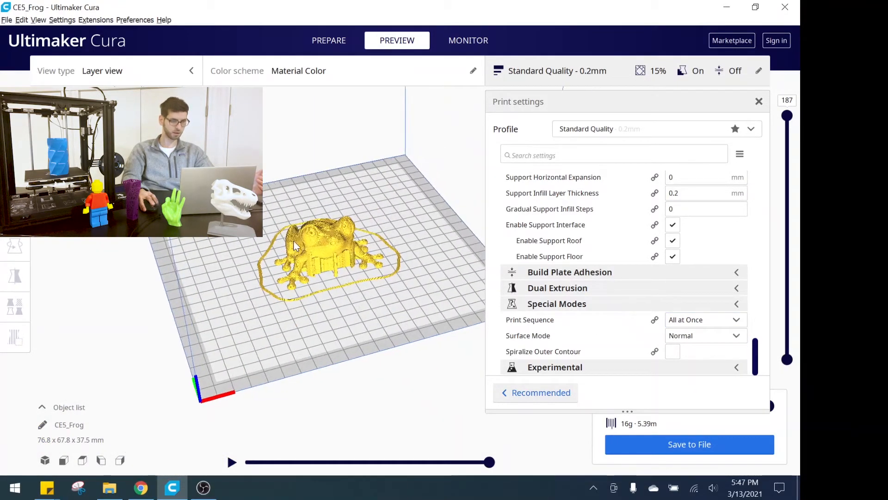
{"action": "left_click", "coordinate": [321, 241]}
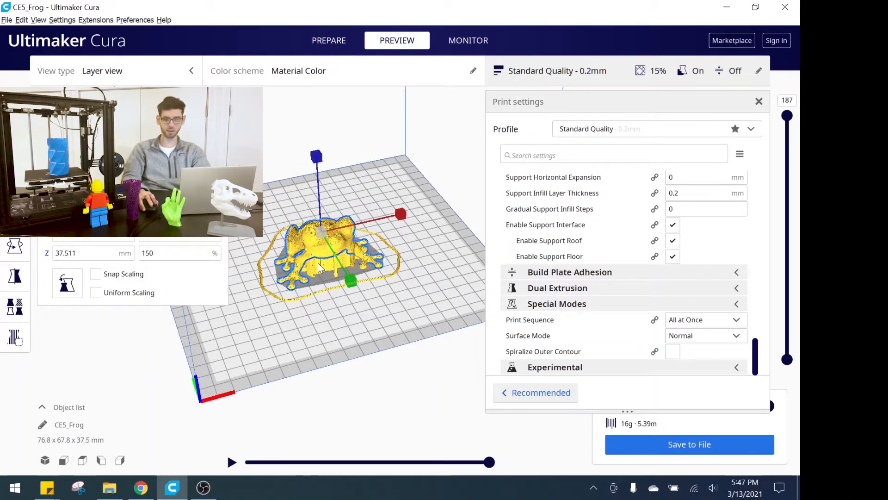
{"action": "key", "text": "Delete"}
{"action": "key", "text": "alt+Tab"}
{"action": "left_click_drag", "start_coordinate": [223, 240], "coordinate": [270, 290]}
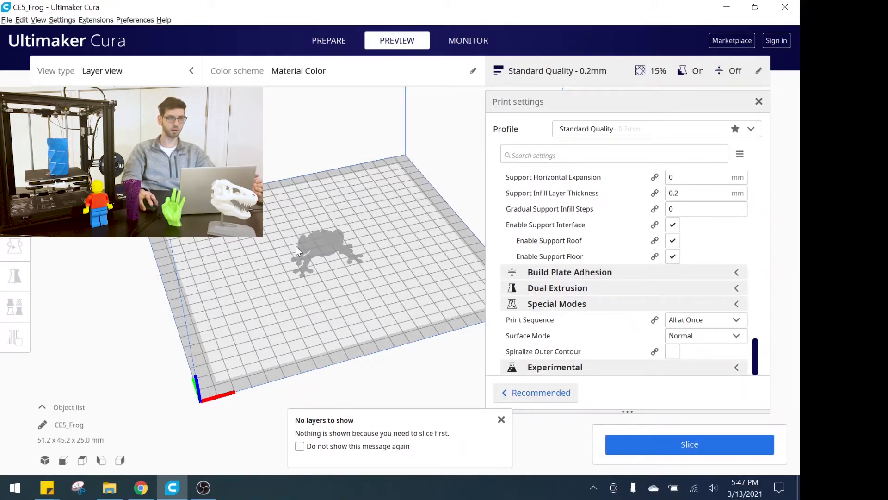
{"action": "left_click", "coordinate": [501, 420]}
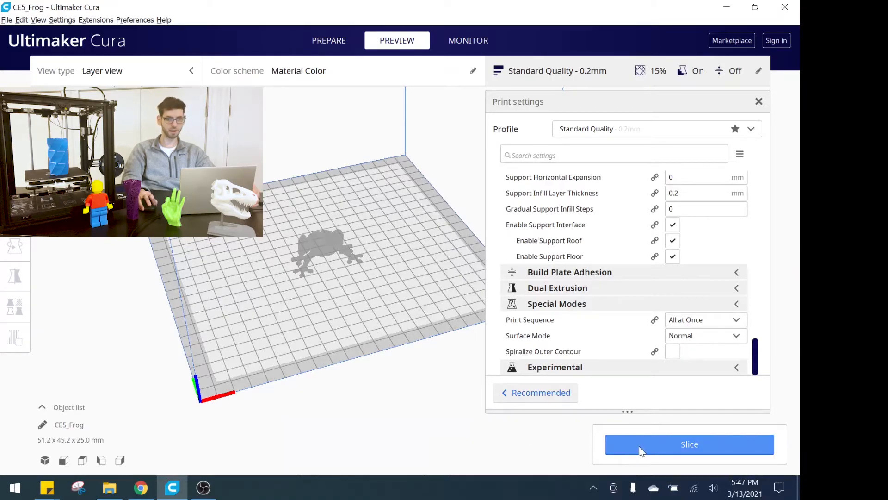
Step: Add a second Frog model from the STL FILES folder and slice both frogs together
{"action": "left_click", "coordinate": [109, 487]}
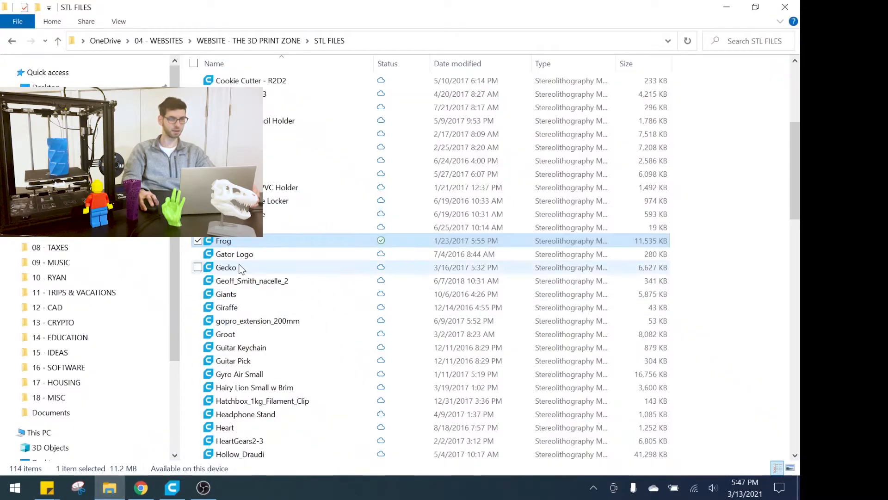
{"action": "left_click_drag", "start_coordinate": [227, 241], "coordinate": [295, 307]}
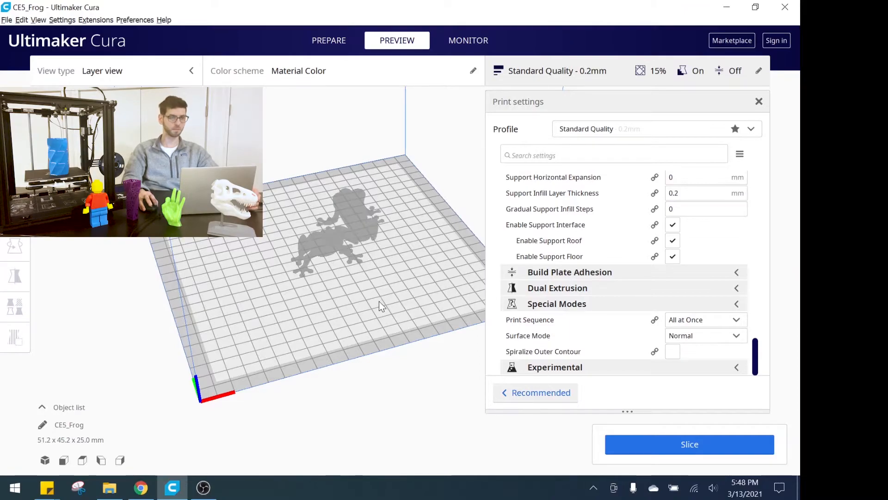
{"action": "left_click", "coordinate": [690, 444]}
{"action": "scroll", "coordinate": [307, 257], "scroll_direction": "up", "scroll_amount": 4}
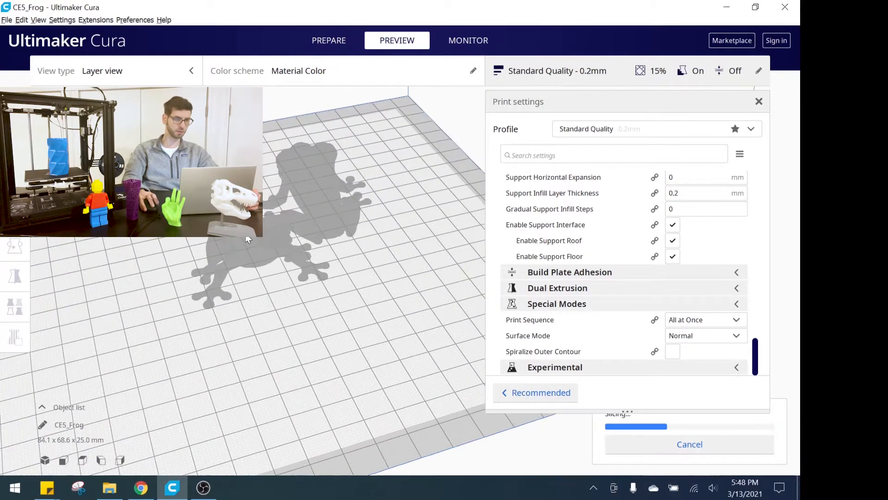
{"action": "scroll", "coordinate": [294, 297], "scroll_direction": "up", "scroll_amount": 3}
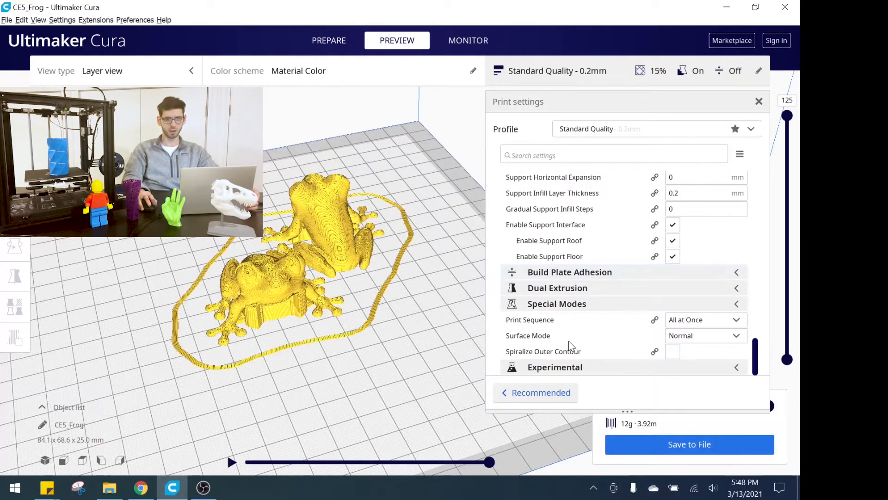
Step: Check the Print Sequence choices and scrub the uppermost layers of the two sliced frogs in the layer view
{"action": "left_click", "coordinate": [698, 320]}
{"action": "left_click", "coordinate": [253, 394]}
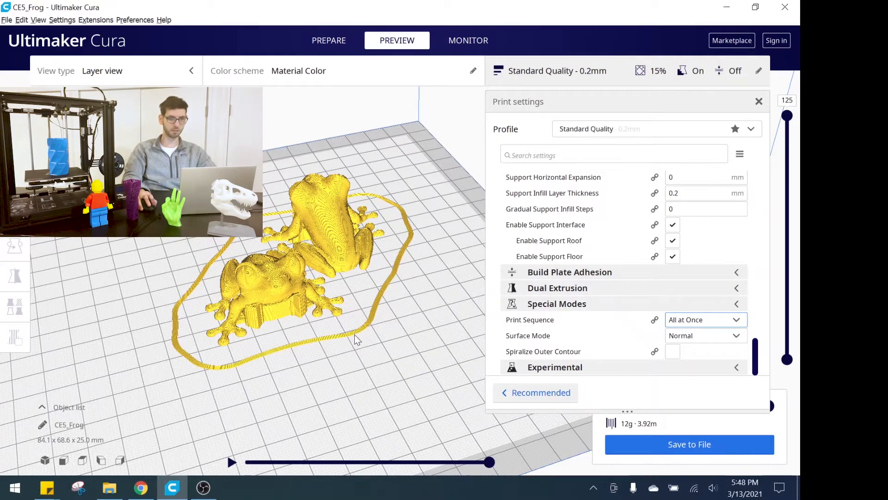
{"action": "left_click_drag", "start_coordinate": [787, 115], "coordinate": [787, 182]}
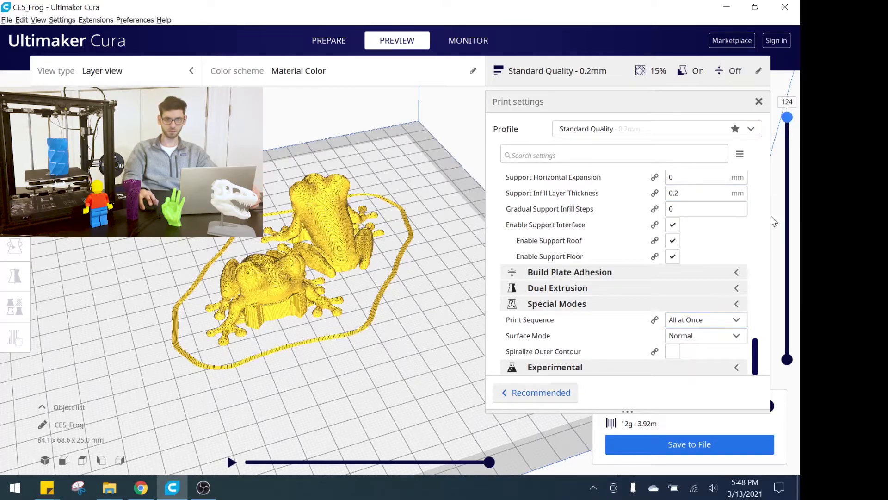
{"action": "left_click_drag", "start_coordinate": [775, 259], "coordinate": [802, 49]}
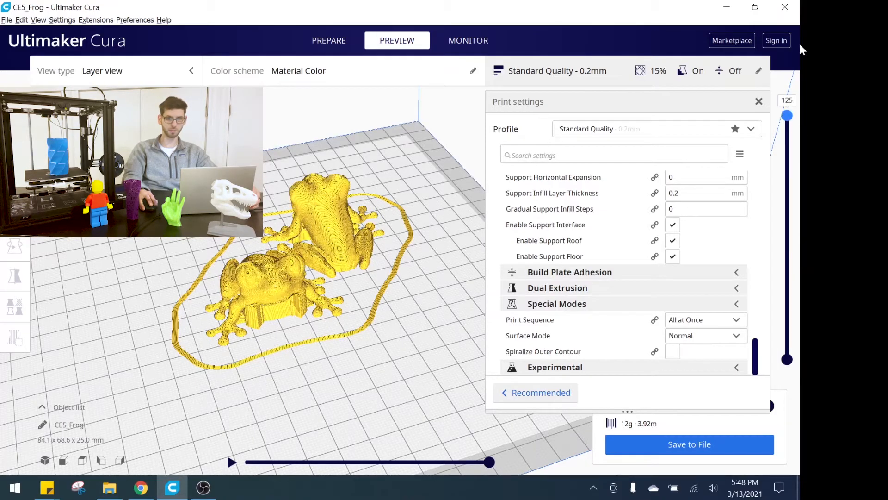
Step: Try the One at a Time print sequence, dismiss the notices, and set Print Sequence back to All at Once
{"action": "left_click", "coordinate": [696, 321]}
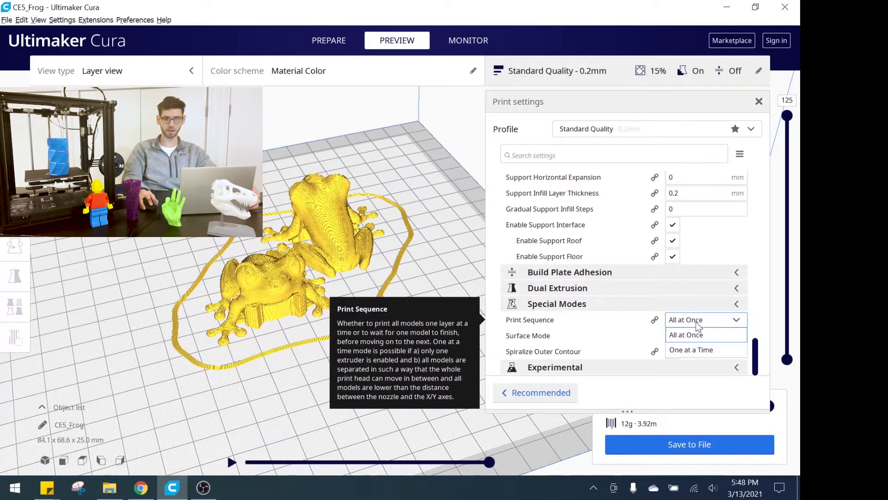
{"action": "left_click", "coordinate": [691, 350]}
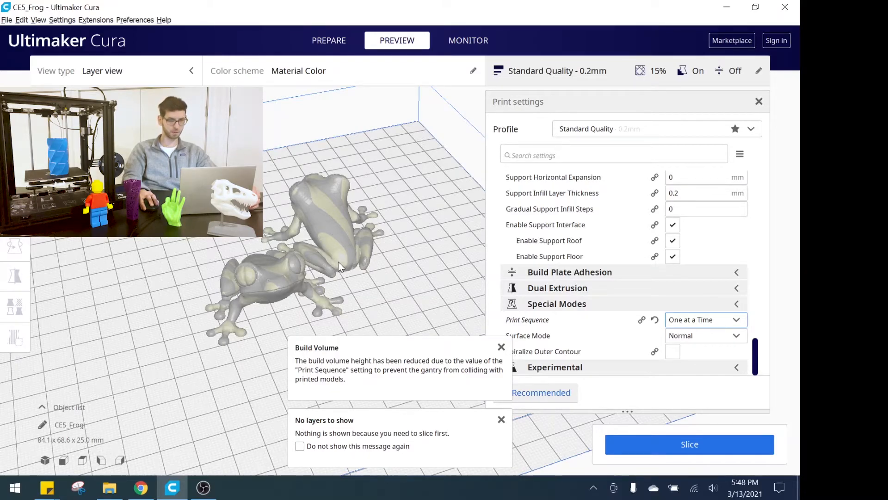
{"action": "left_click", "coordinate": [501, 347]}
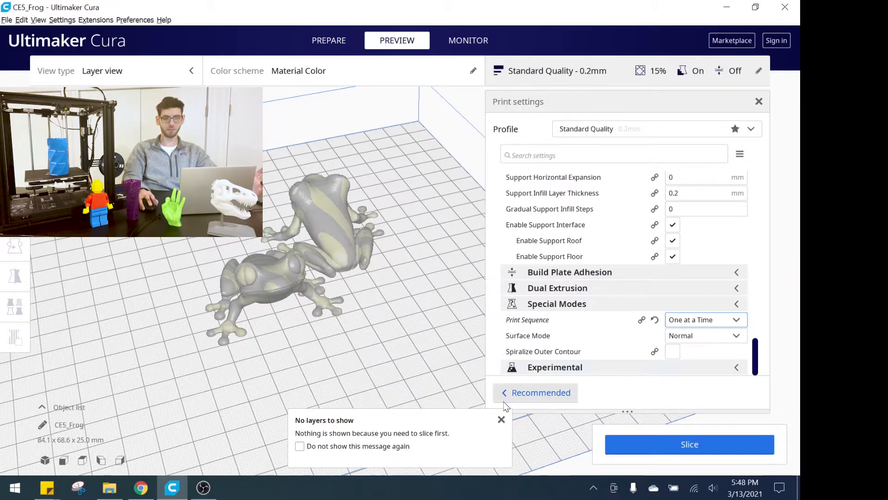
{"action": "left_click", "coordinate": [501, 419]}
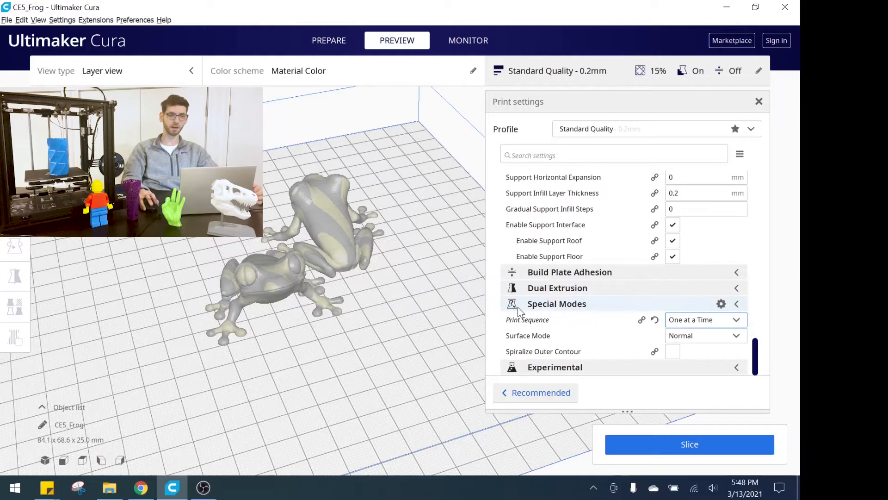
{"action": "left_click", "coordinate": [697, 323]}
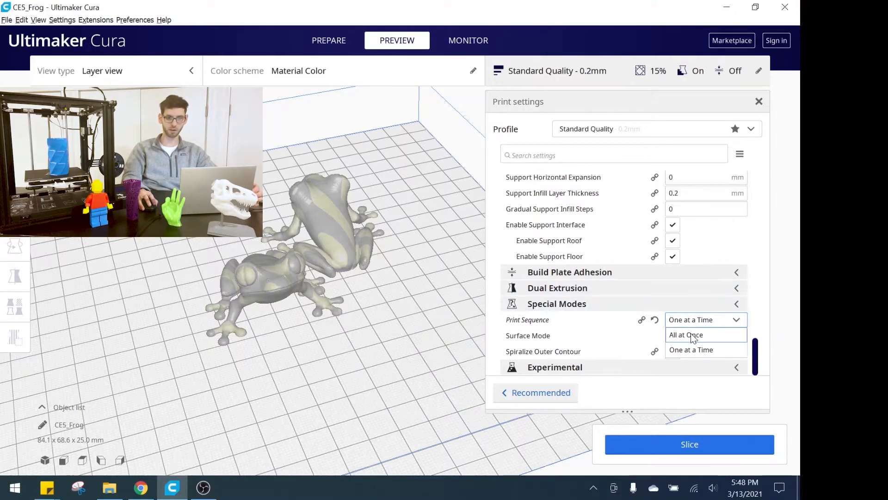
{"action": "left_click", "coordinate": [690, 334]}
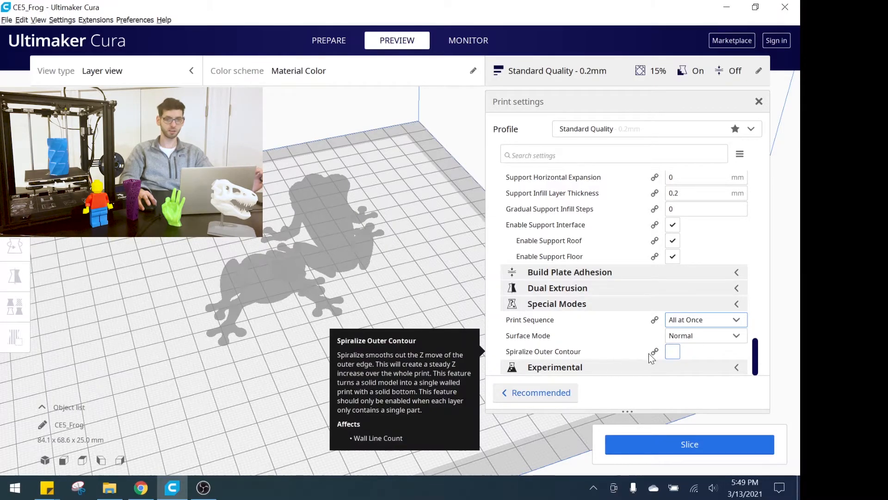
Step: Enable Spiralize Outer Contour to view its Smooth Spiralized Contours option, and disable it again
{"action": "left_click", "coordinate": [672, 351]}
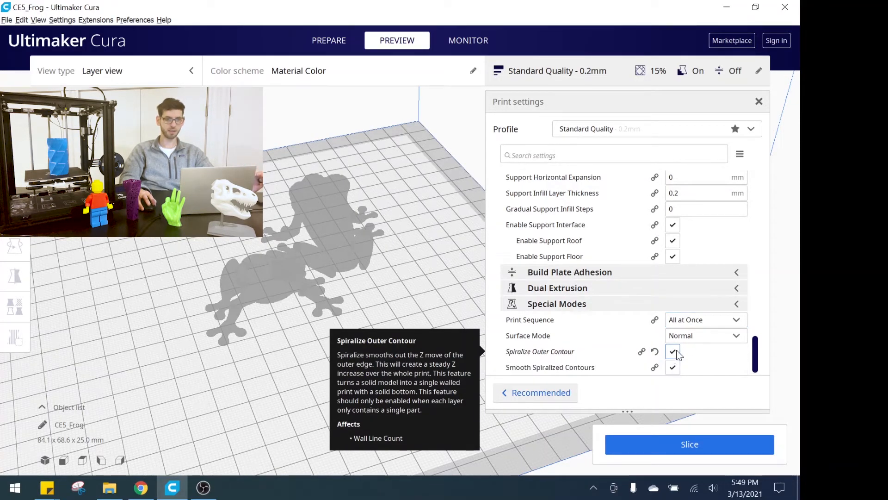
{"action": "scroll", "coordinate": [733, 348], "scroll_direction": "down", "scroll_amount": 1}
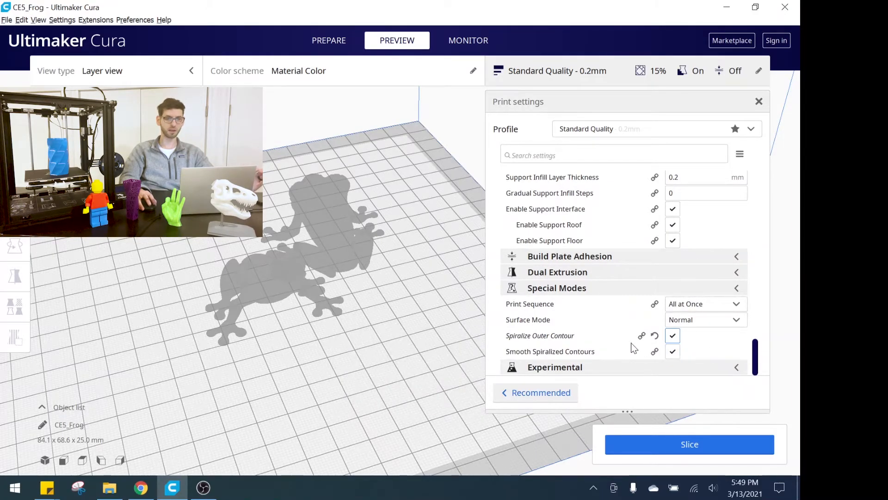
{"action": "left_click", "coordinate": [672, 336]}
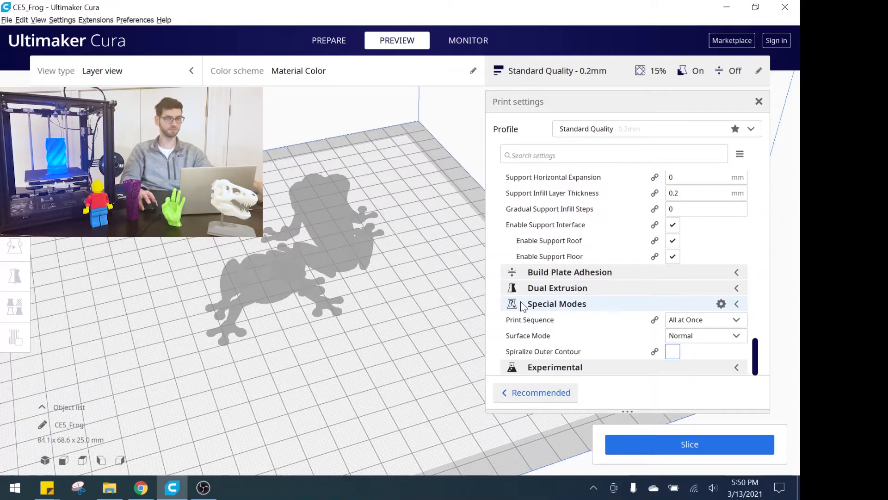
Step: Expand the Experimental settings, review Make Overhang Printable, Enable Conical Support and Use Adaptive Layers, and collapse the category
{"action": "left_click", "coordinate": [736, 368]}
{"action": "mouse_move", "coordinate": [590, 332]}
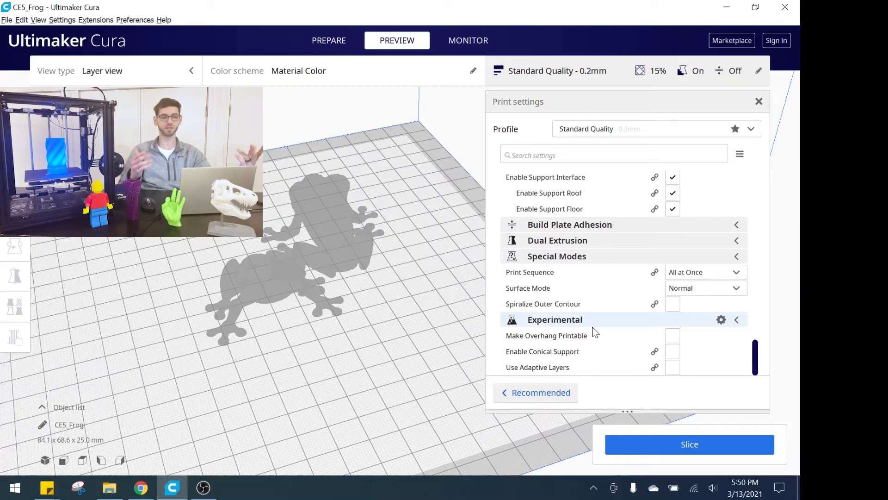
{"action": "mouse_move", "coordinate": [594, 342]}
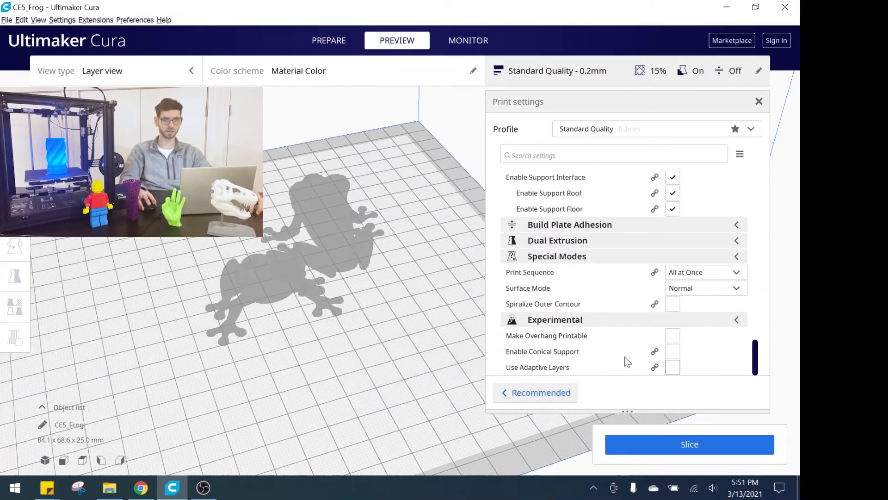
{"action": "mouse_move", "coordinate": [522, 340]}
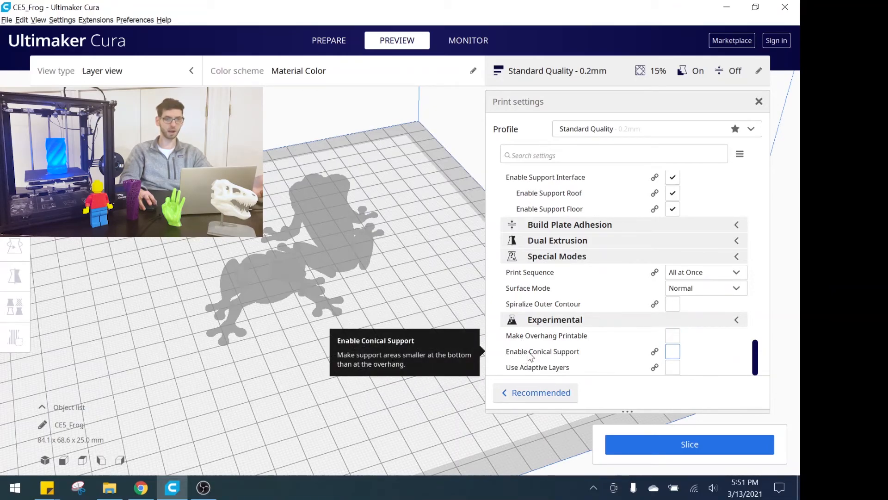
{"action": "mouse_move", "coordinate": [532, 369]}
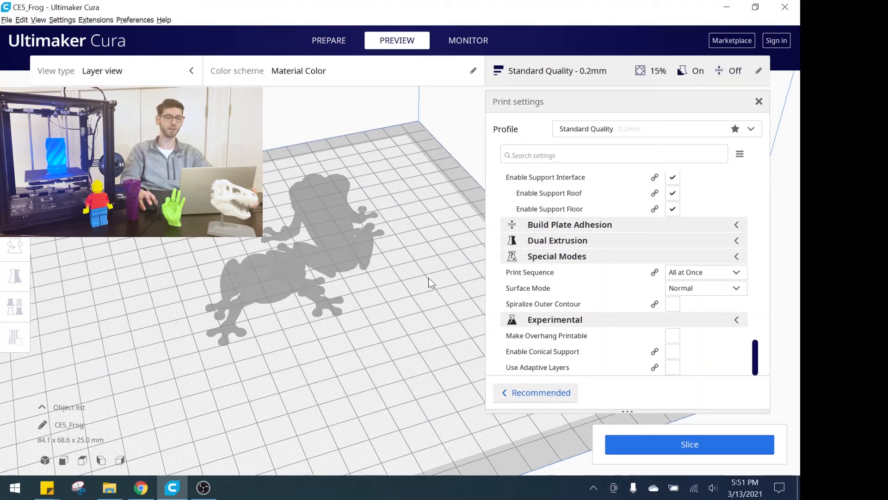
{"action": "left_click", "coordinate": [736, 319]}
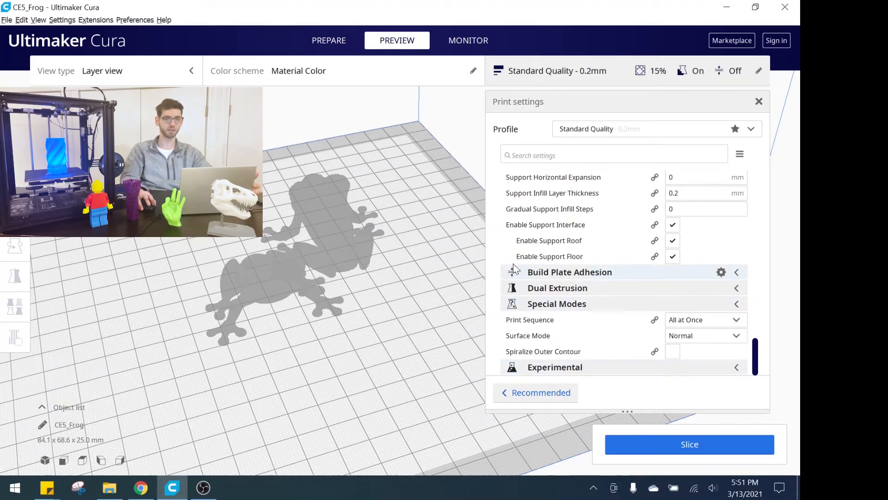